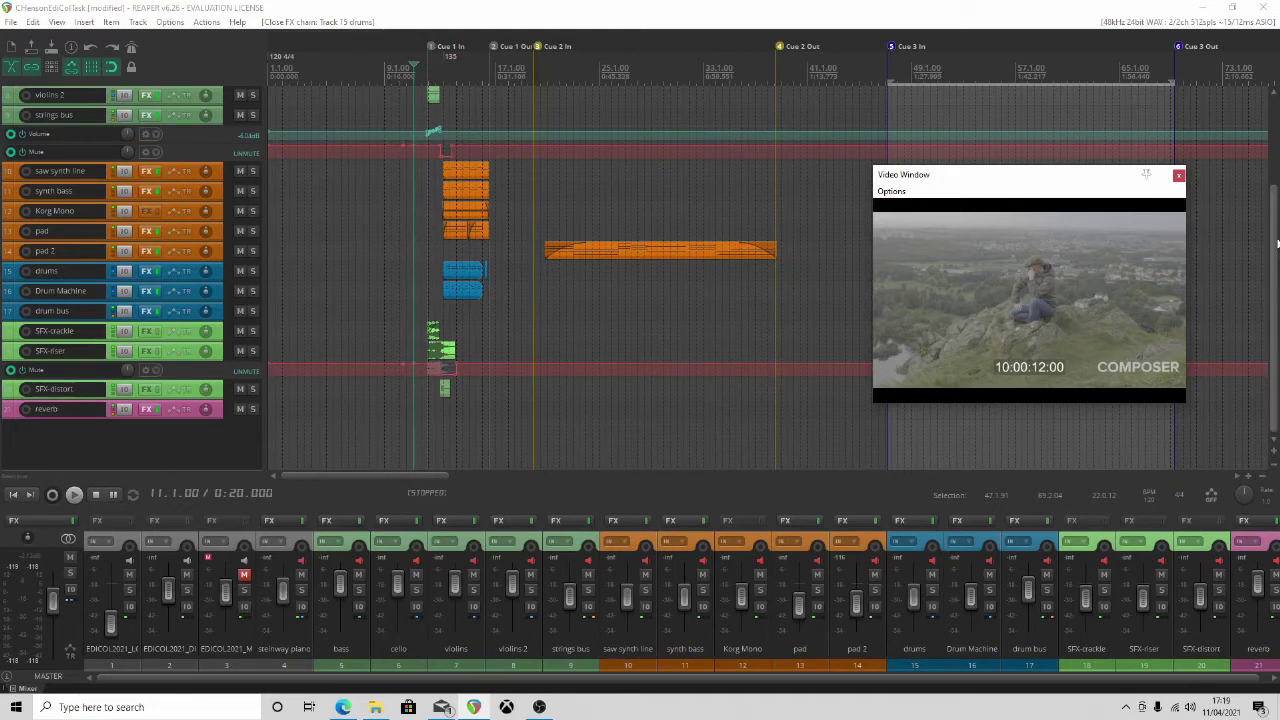
Play back the first cue from just before Cue 1 In, starting at 11.3.00, and stop once it has ended
{"action": "left_click_drag", "start_coordinate": [1274, 245], "coordinate": [1228, 140]}
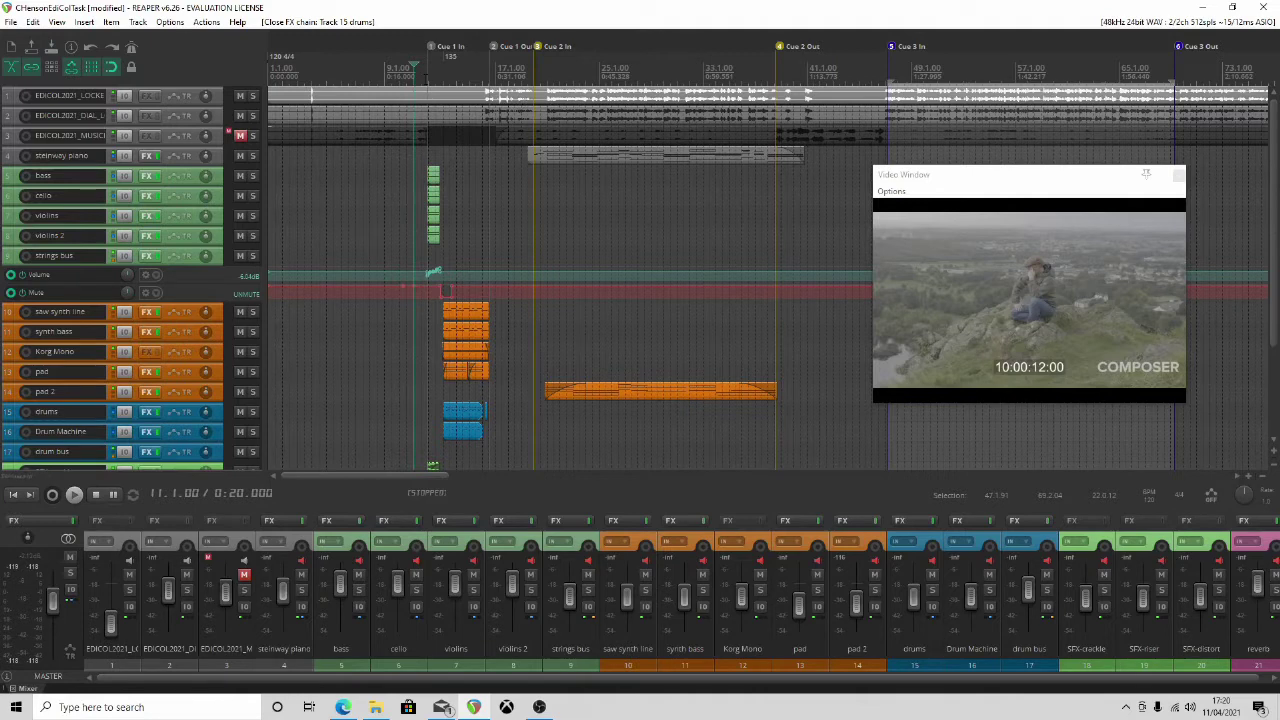
{"action": "left_click", "coordinate": [422, 78]}
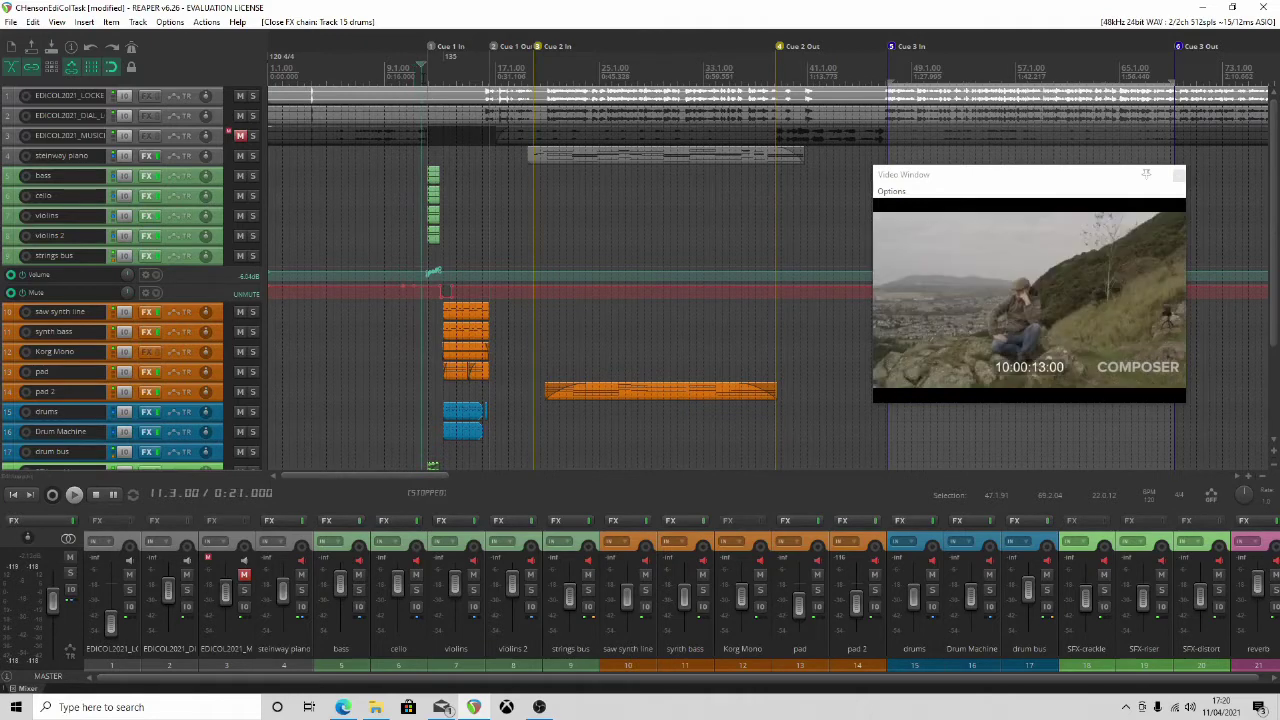
{"action": "key", "text": "space"}
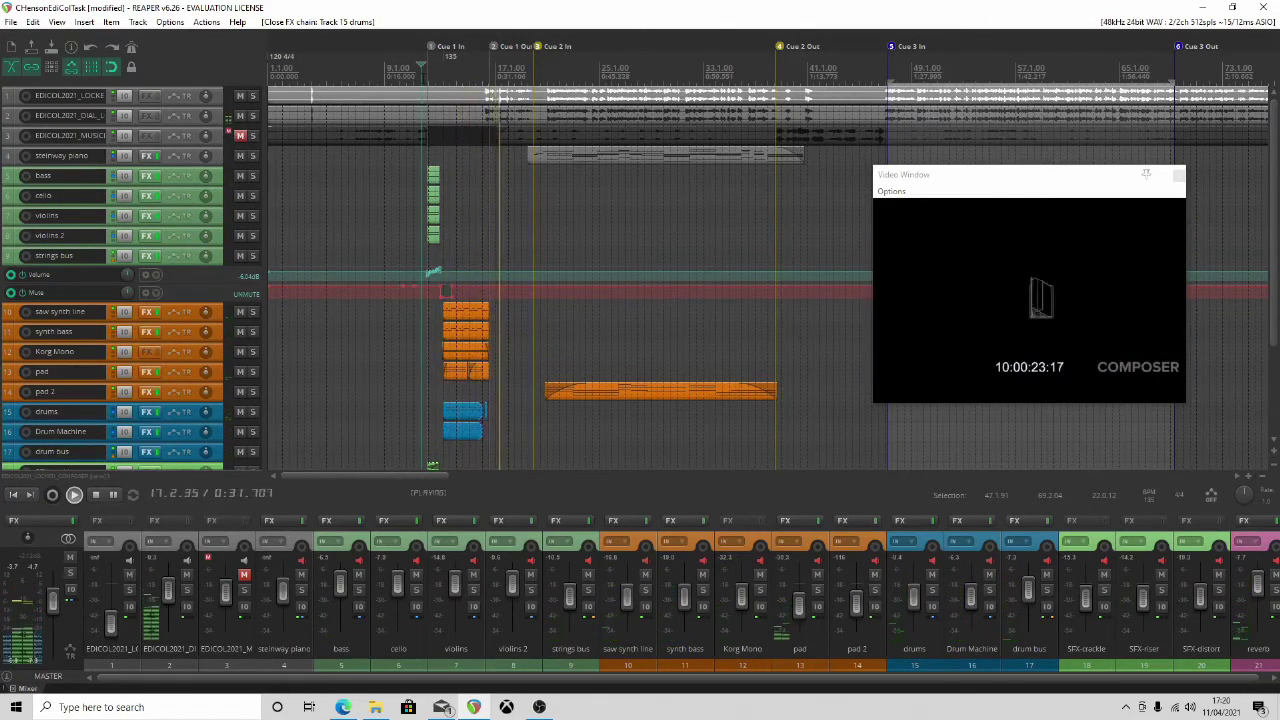
{"action": "key", "text": "space"}
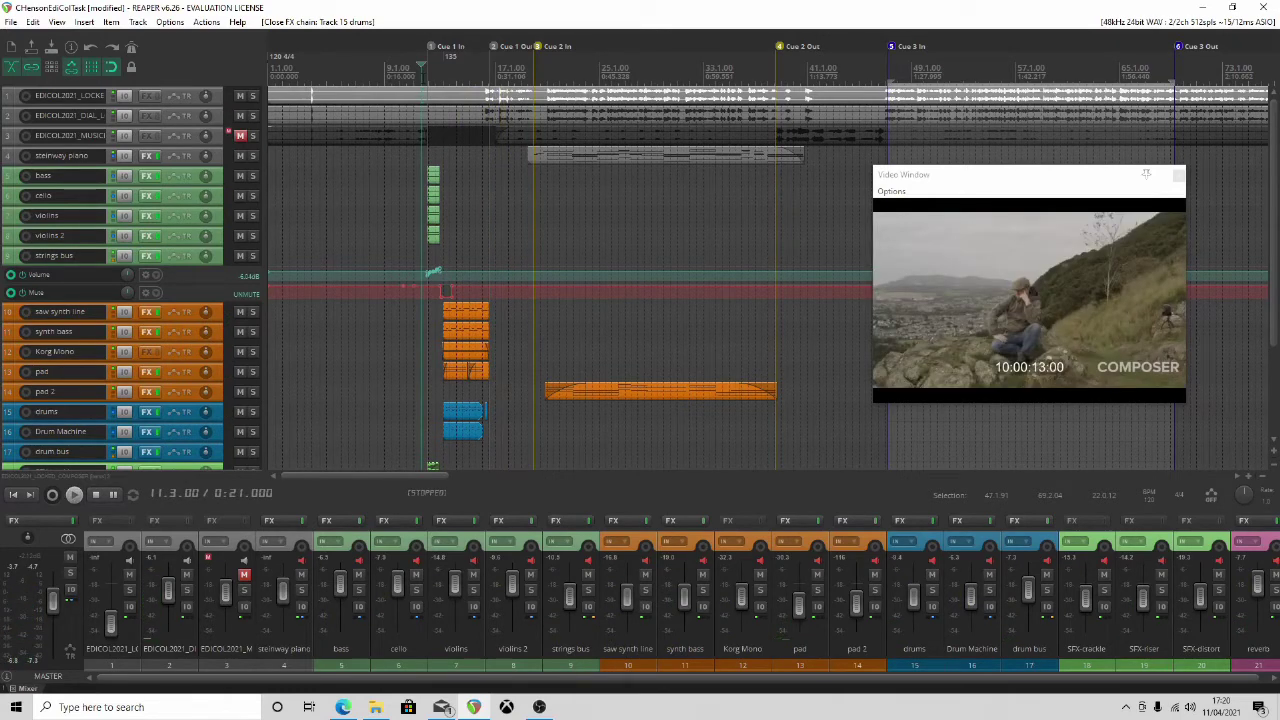
Inspect the first cue at the Cue 1 In marker and at the 135 BPM tempo change, including its SFX tracks
{"action": "scroll", "coordinate": [477, 167], "scroll_direction": "up", "scroll_amount": 3}
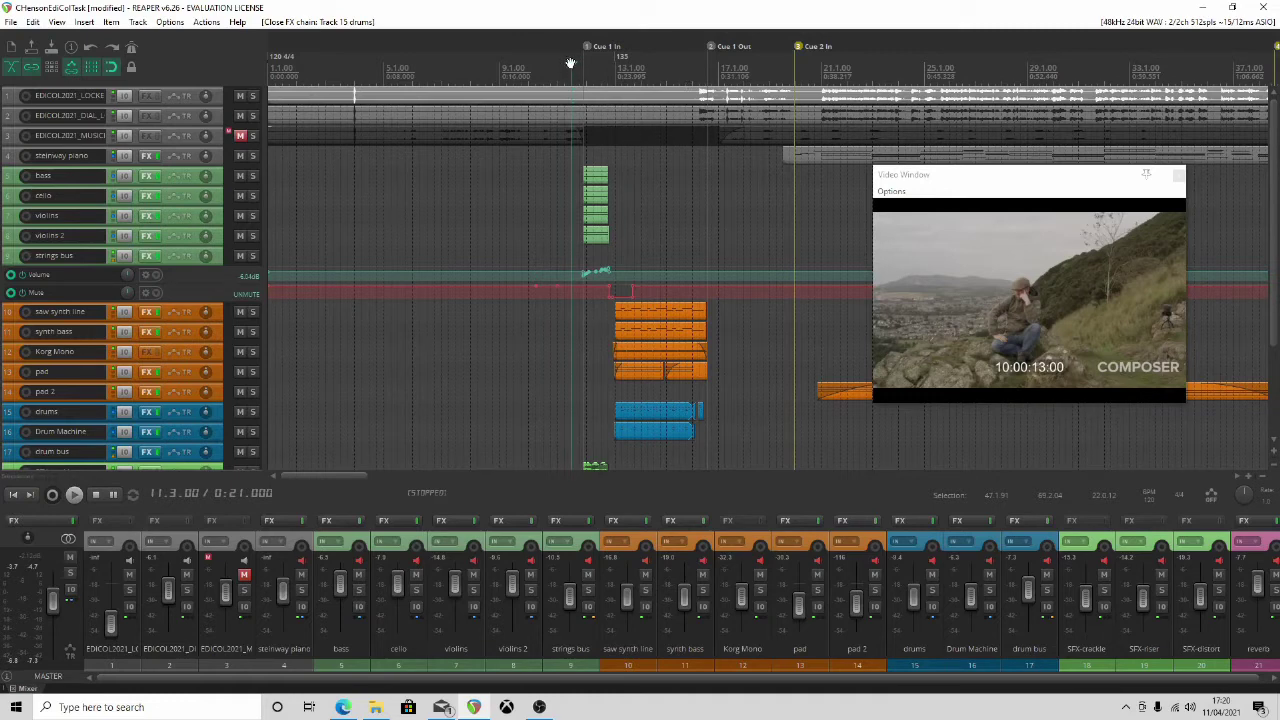
{"action": "left_click_drag", "start_coordinate": [570, 64], "coordinate": [582, 63]}
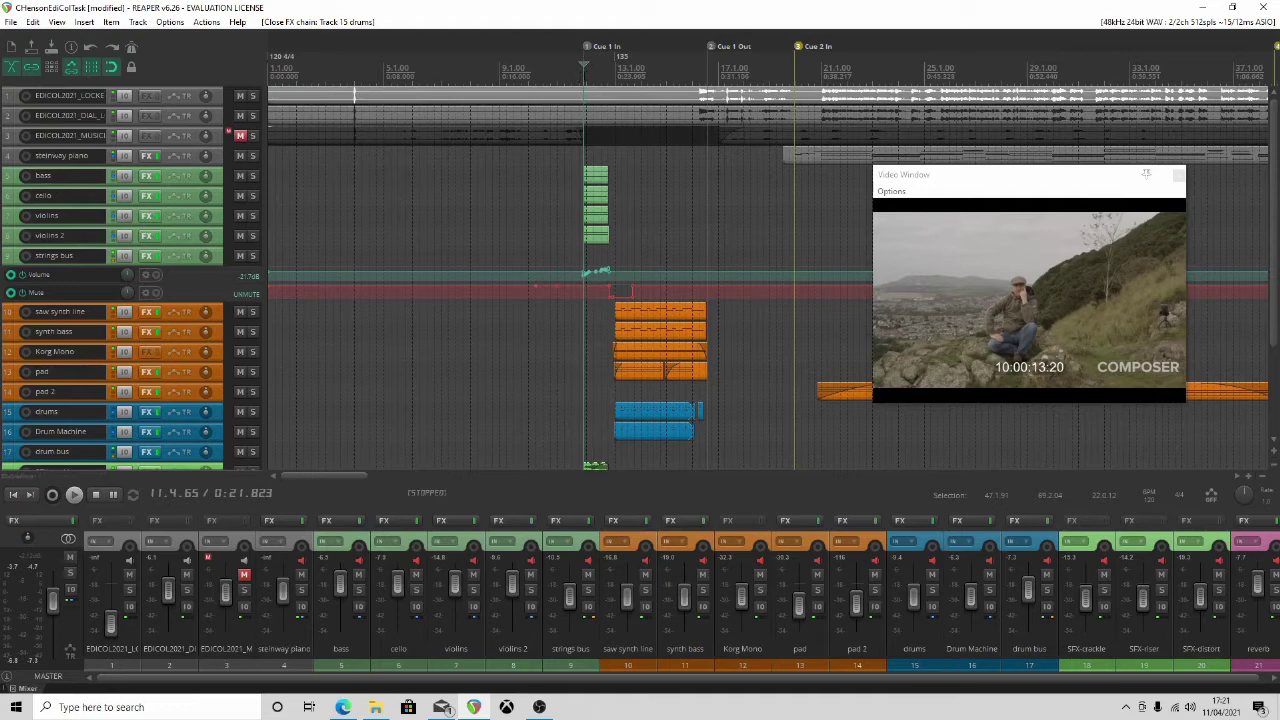
{"action": "left_click", "coordinate": [614, 66]}
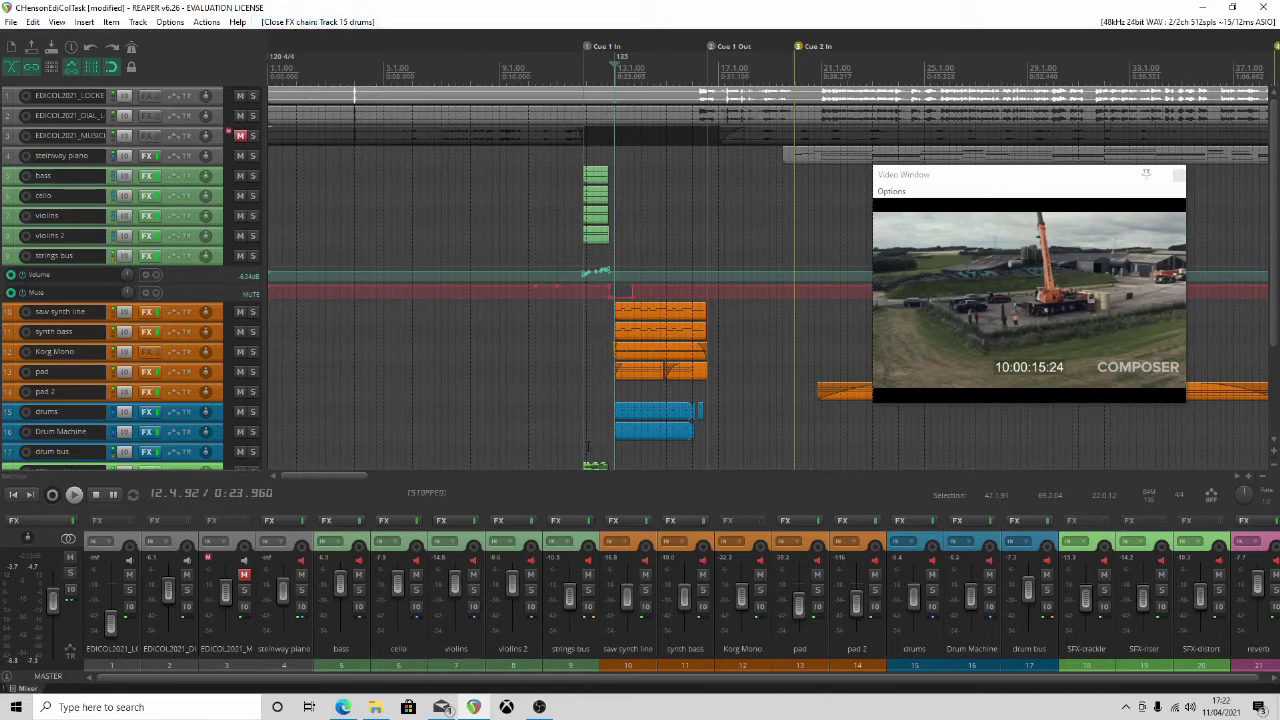
{"action": "scroll", "coordinate": [248, 364], "scroll_direction": "down", "scroll_amount": 3}
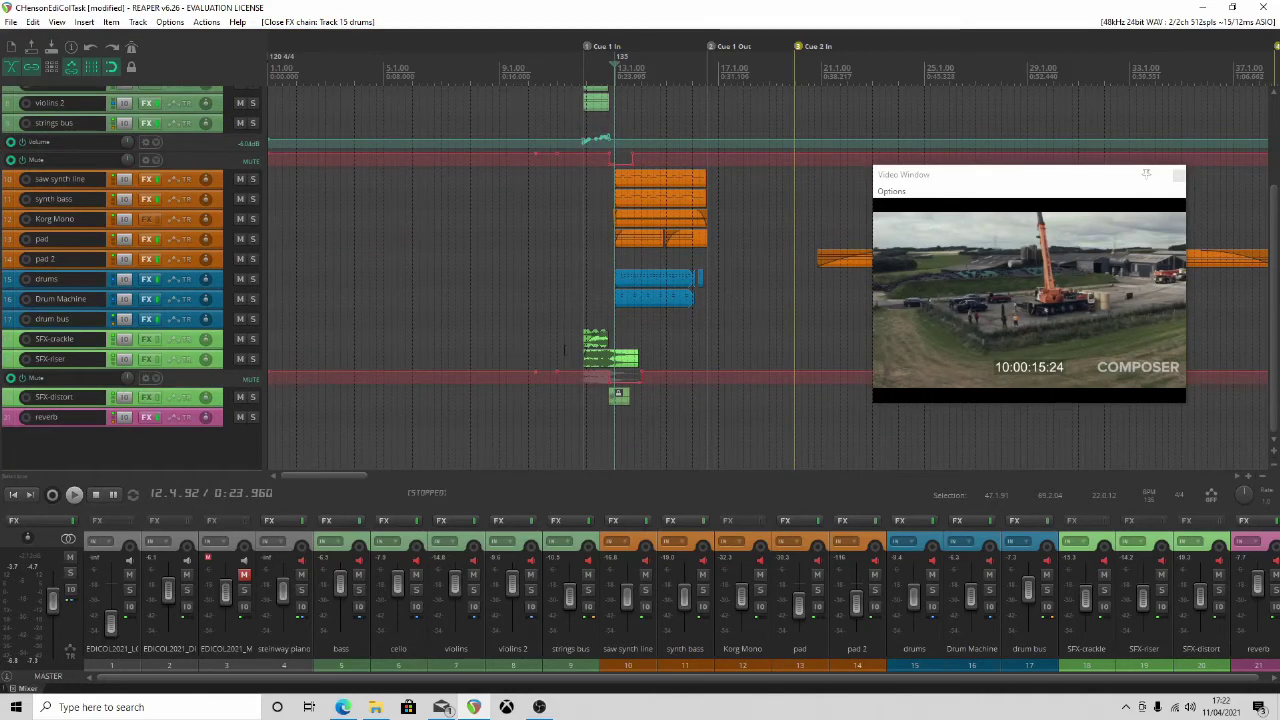
Place the edit cursor at the Cue 3 In marker, with the whole Cue 3 time selection in view
{"action": "left_click_drag", "start_coordinate": [316, 477], "coordinate": [400, 475]}
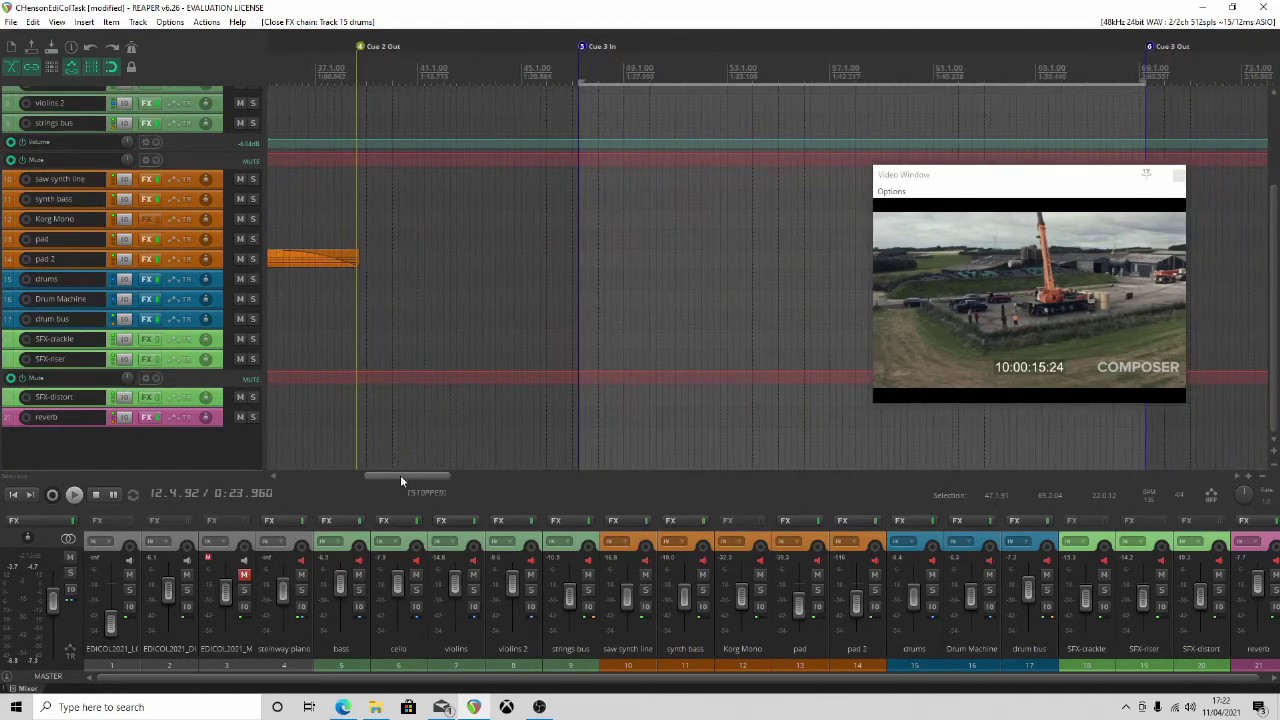
{"action": "scroll", "coordinate": [576, 69], "scroll_direction": "up", "scroll_amount": 2}
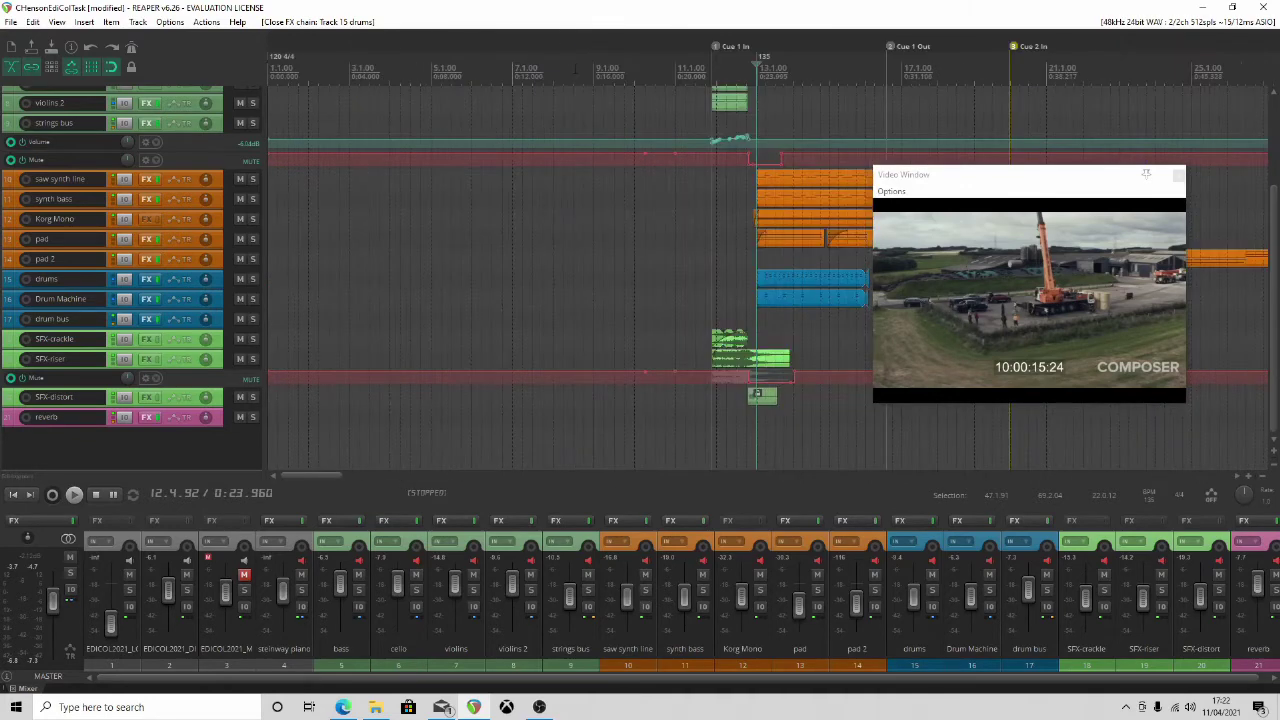
{"action": "left_click_drag", "start_coordinate": [323, 477], "coordinate": [420, 482]}
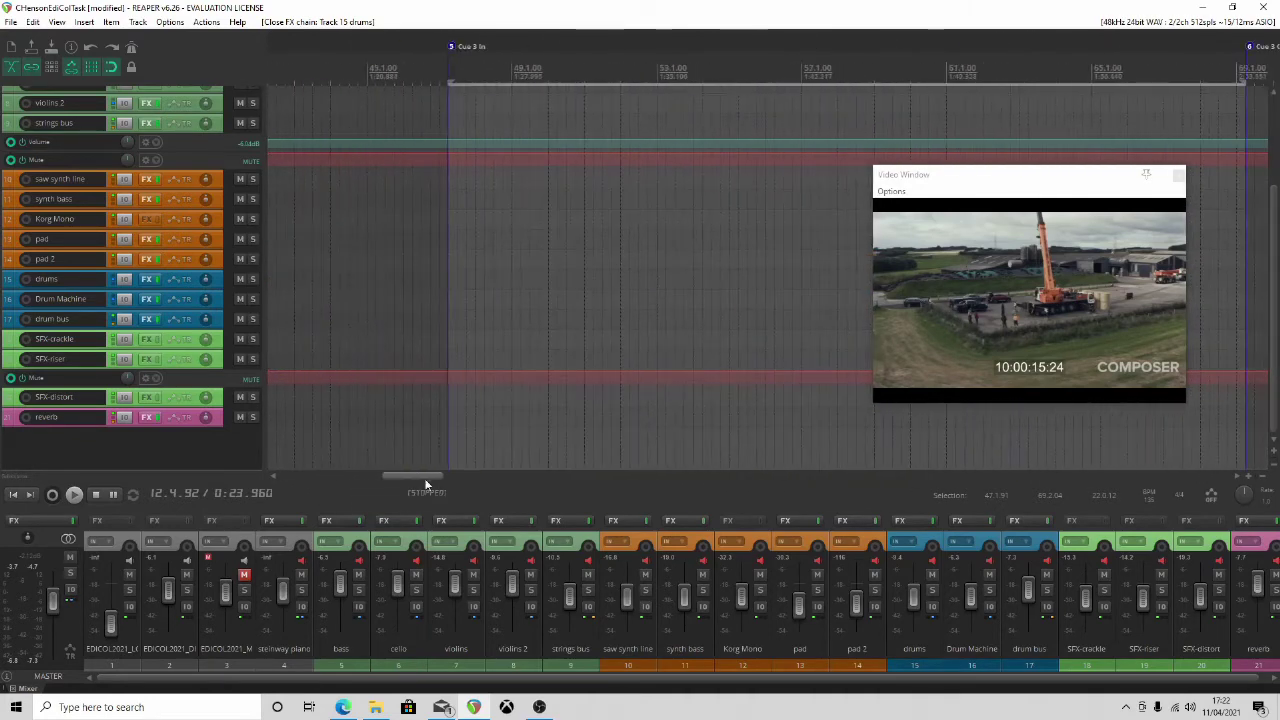
{"action": "left_click", "coordinate": [448, 66]}
{"action": "scroll", "coordinate": [760, 110], "scroll_direction": "down", "scroll_amount": 3}
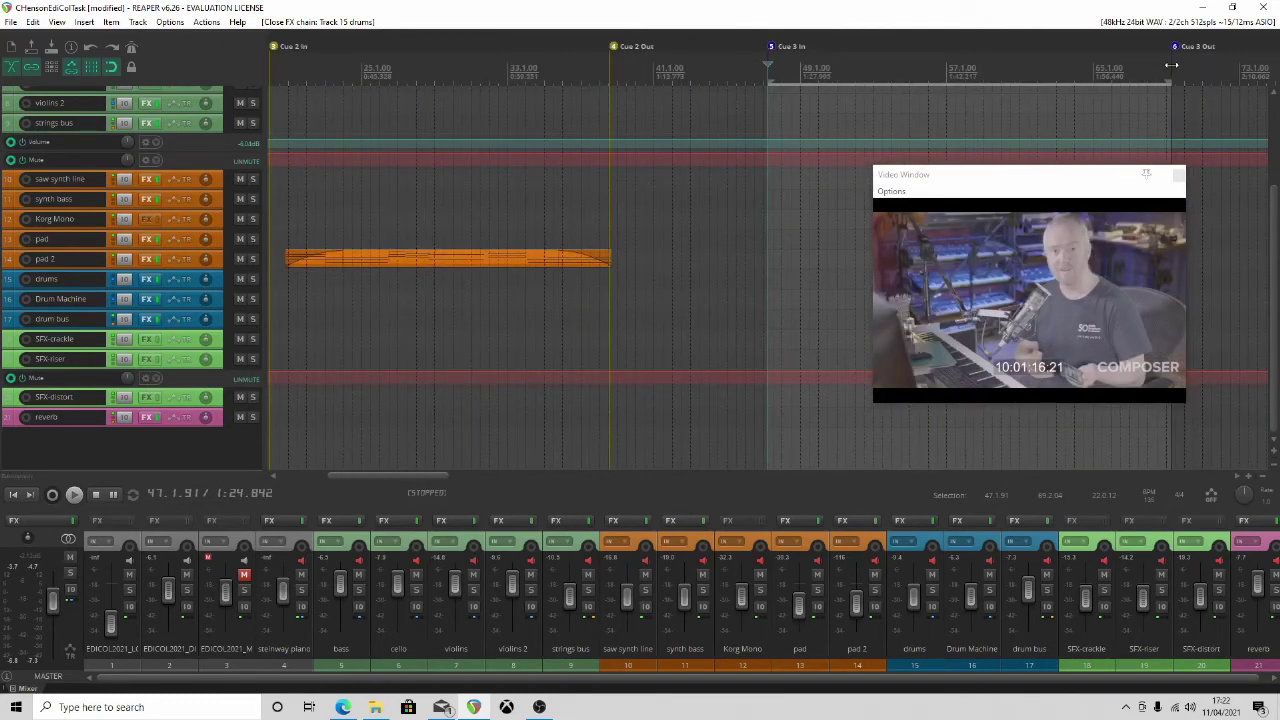
Insert a new track, move it below the reverb track at the end of the track list and name it "cue 3"
{"action": "right_click", "coordinate": [113, 441]}
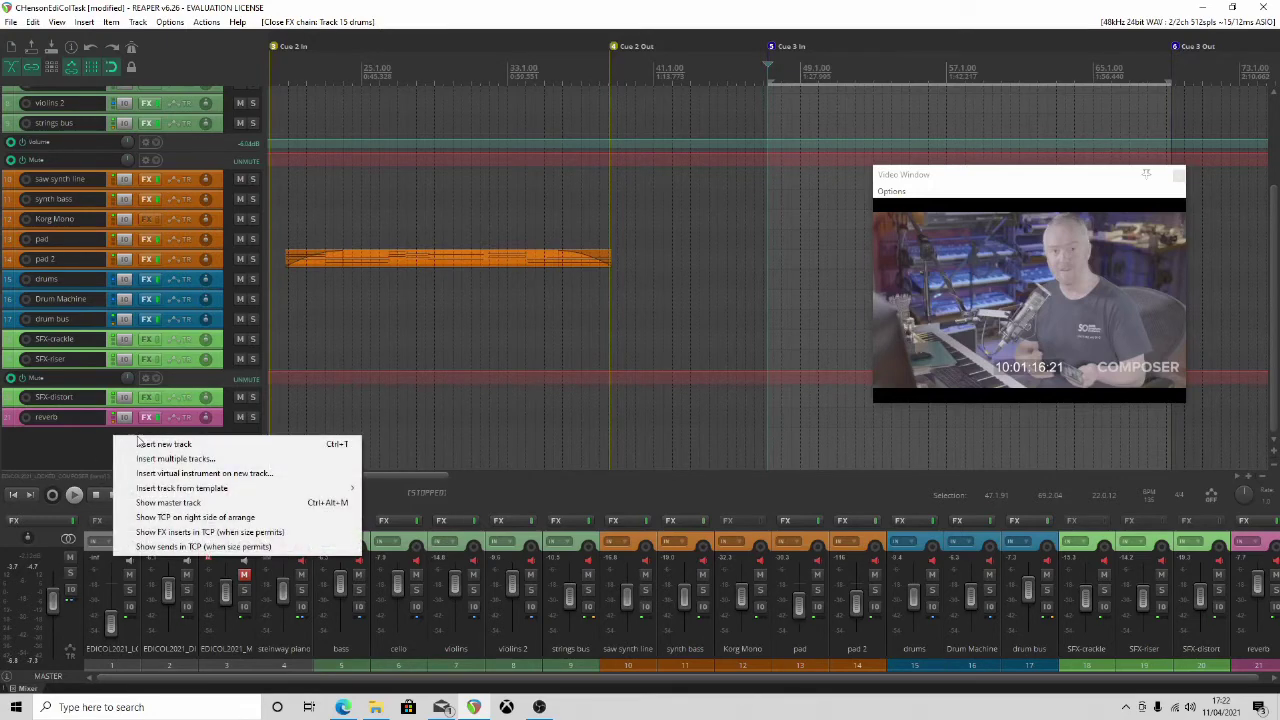
{"action": "left_click", "coordinate": [146, 446]}
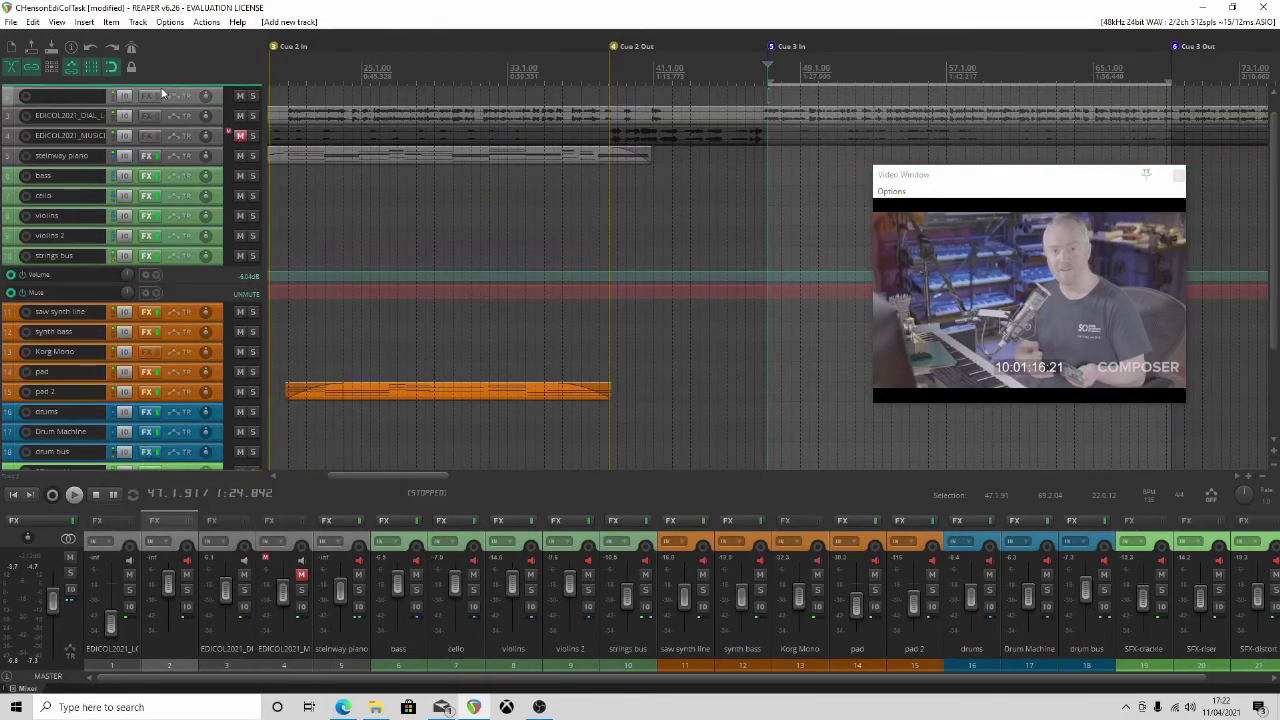
{"action": "left_click_drag", "start_coordinate": [217, 98], "coordinate": [122, 648]}
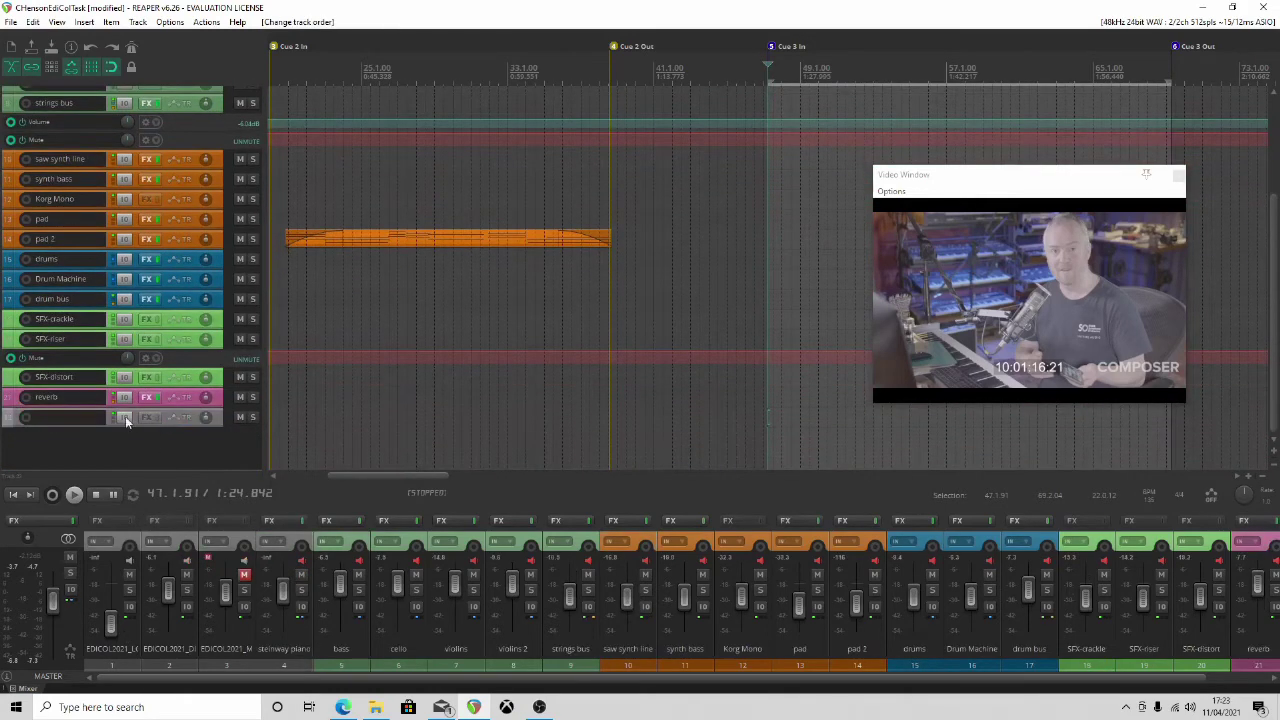
{"action": "double_click", "coordinate": [61, 418]}
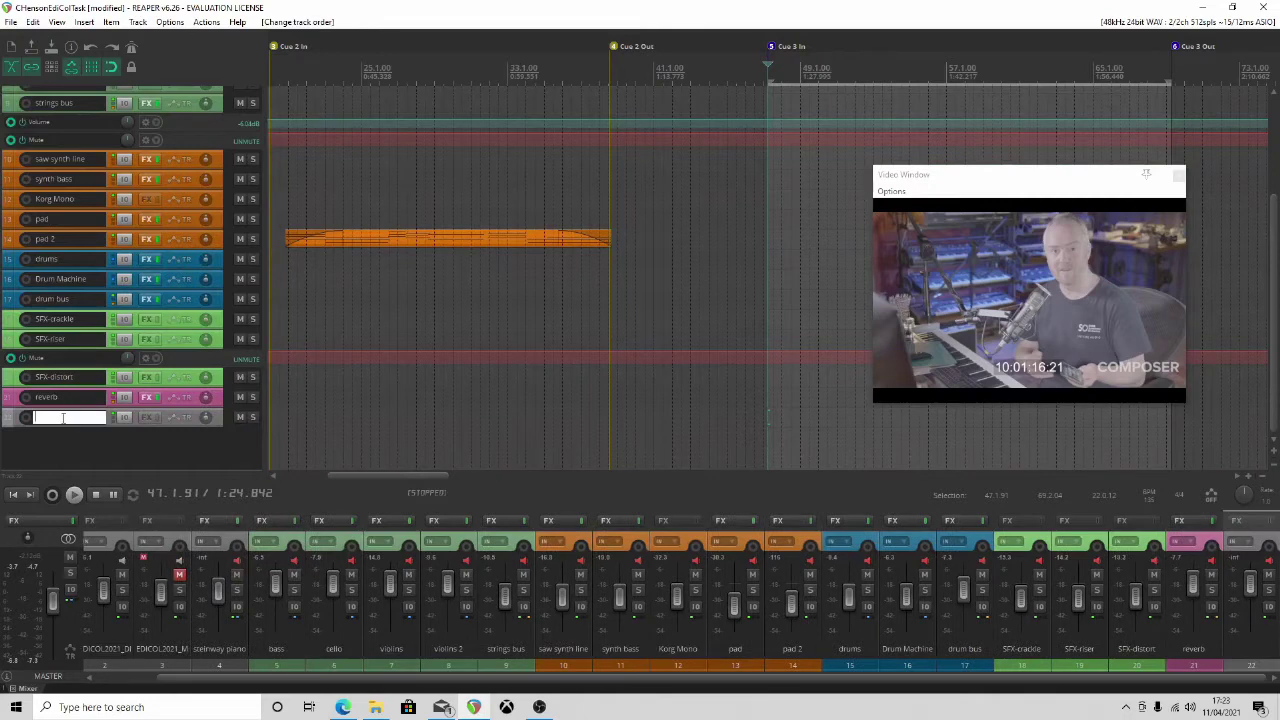
{"action": "type", "text": "cue 3"}
{"action": "key", "text": "Return"}
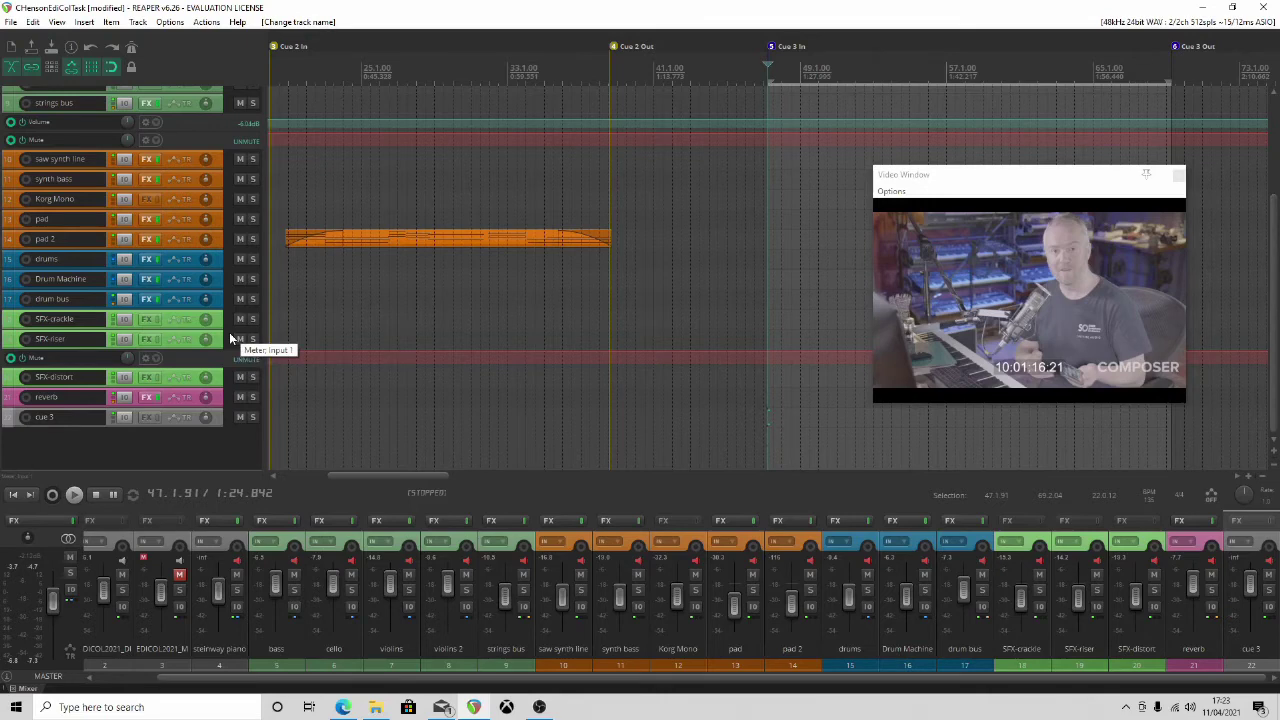
Filter the action list for "subproject" and select the action Track: Move tracks to subproject
{"action": "key", "text": "shift+slash"}
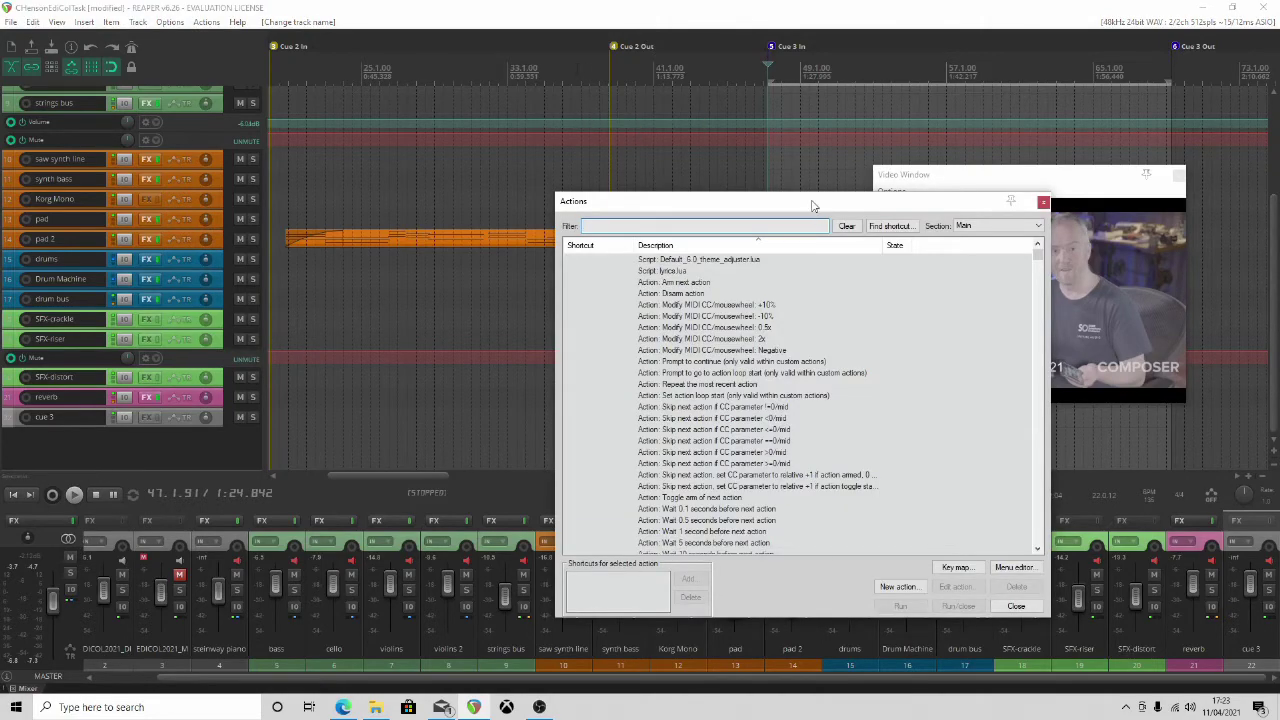
{"action": "left_click_drag", "start_coordinate": [806, 201], "coordinate": [538, 137]}
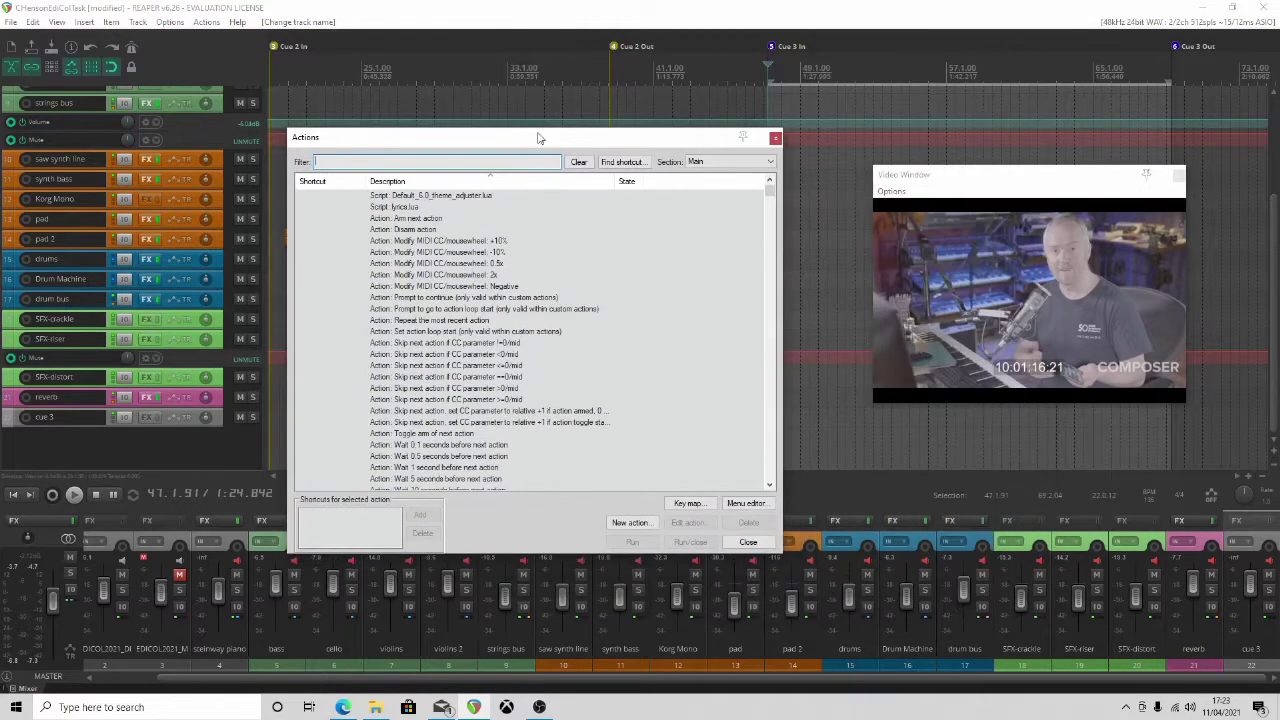
{"action": "left_click", "coordinate": [354, 163]}
{"action": "type", "text": "subproject"}
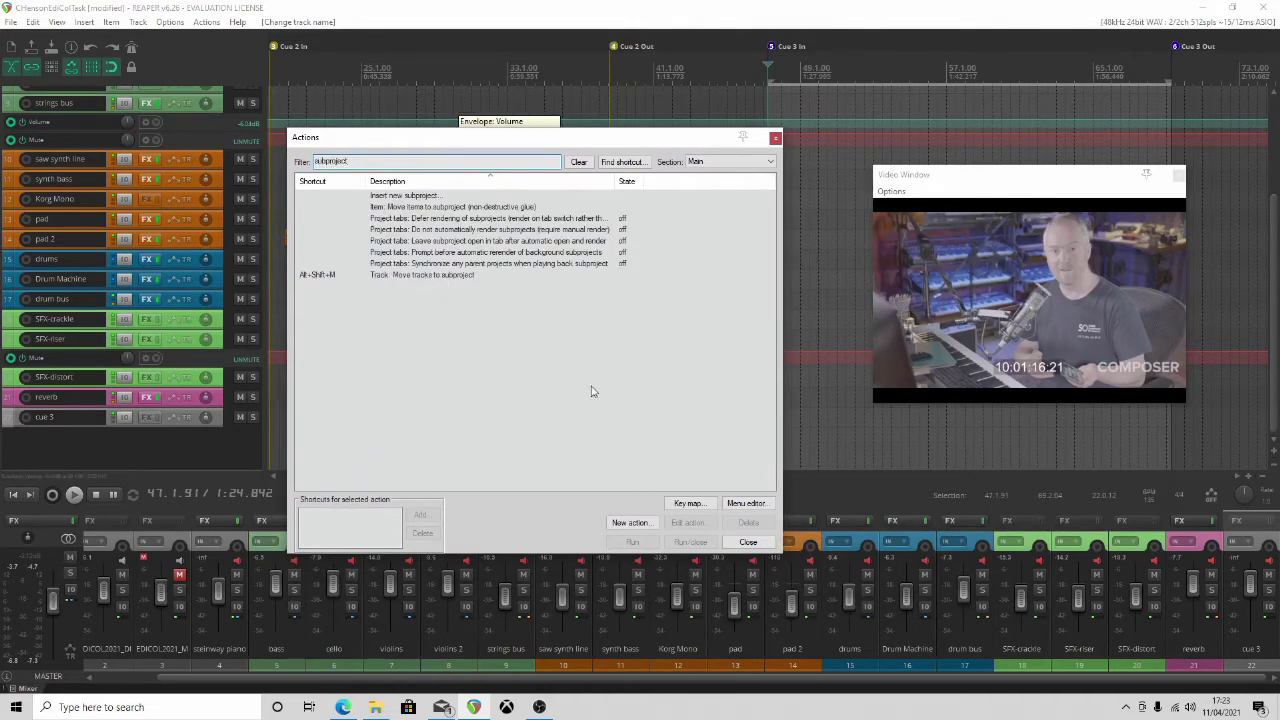
{"action": "left_click", "coordinate": [446, 276]}
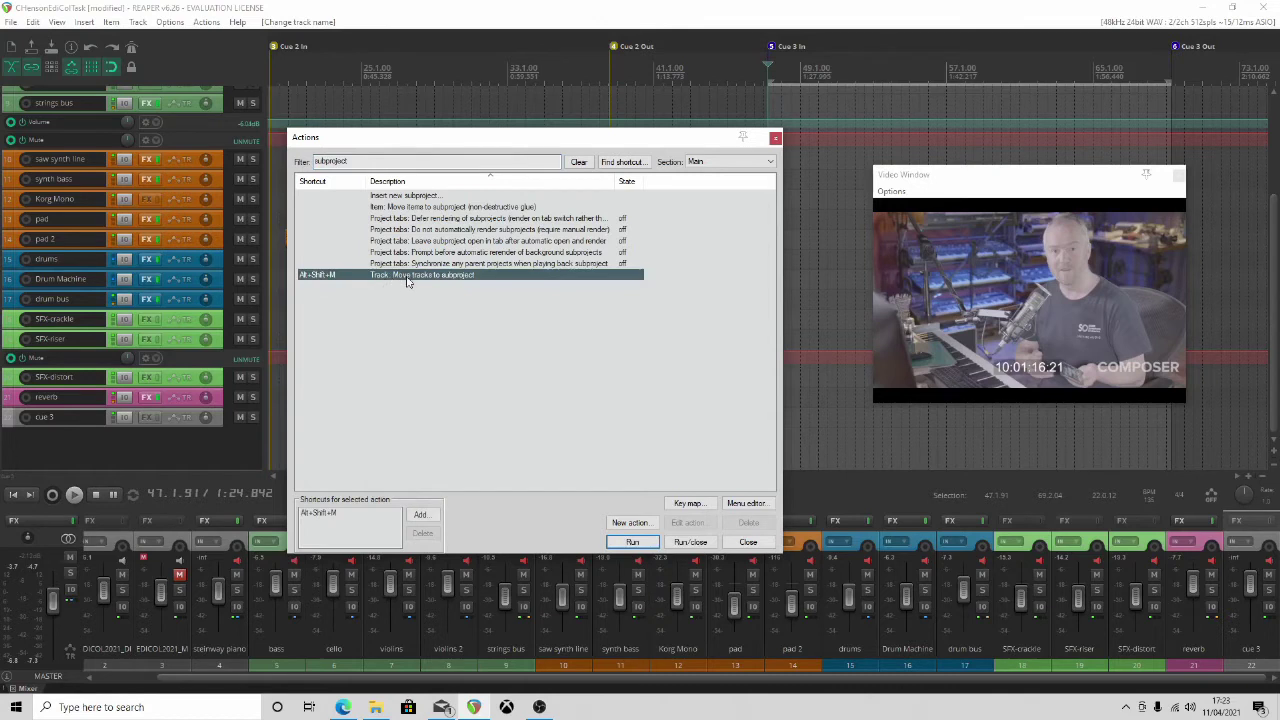
Run Track: Move tracks to subproject on the cue 3 track, close the action list and open the new subproject
{"action": "left_click", "coordinate": [420, 516]}
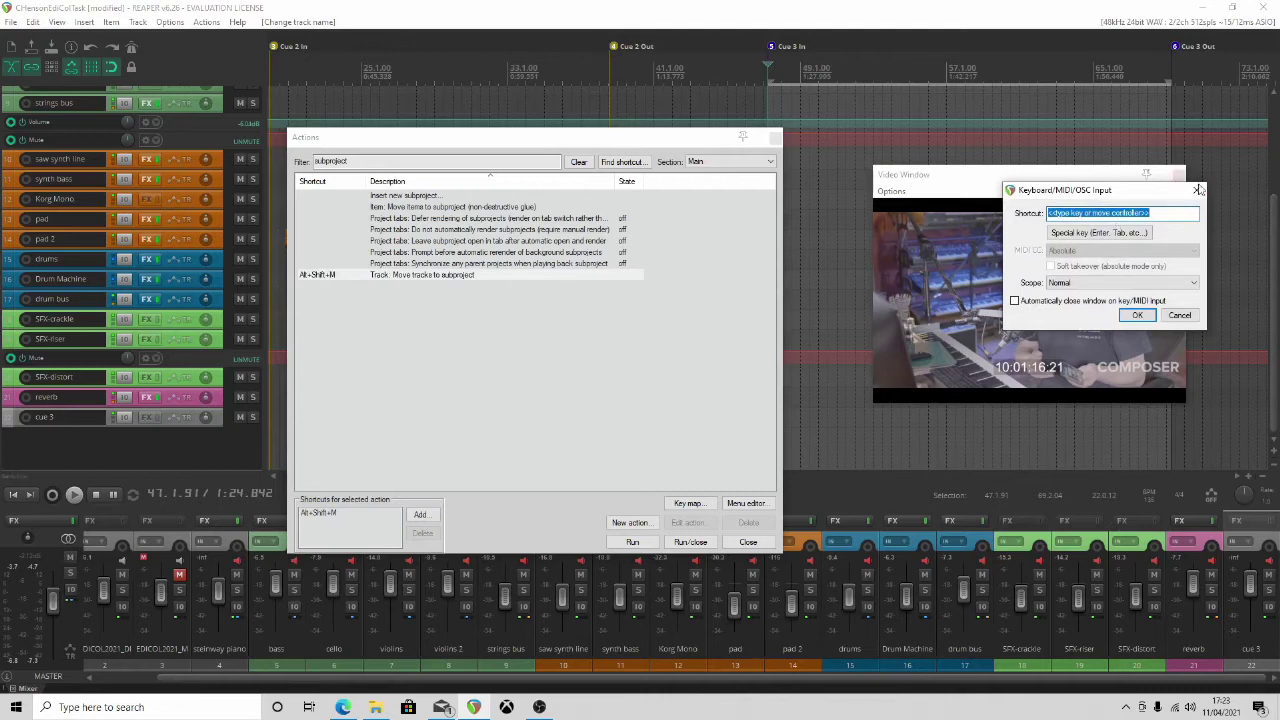
{"action": "left_click", "coordinate": [1196, 190]}
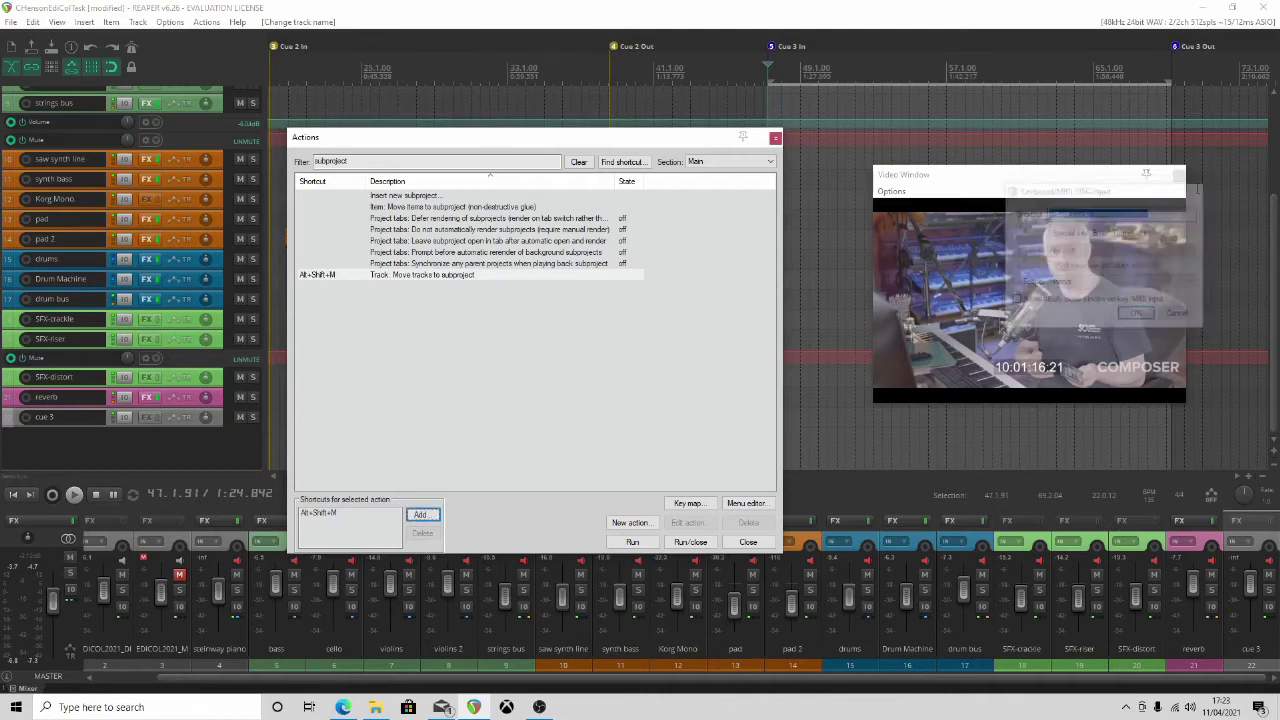
{"action": "left_click", "coordinate": [421, 276]}
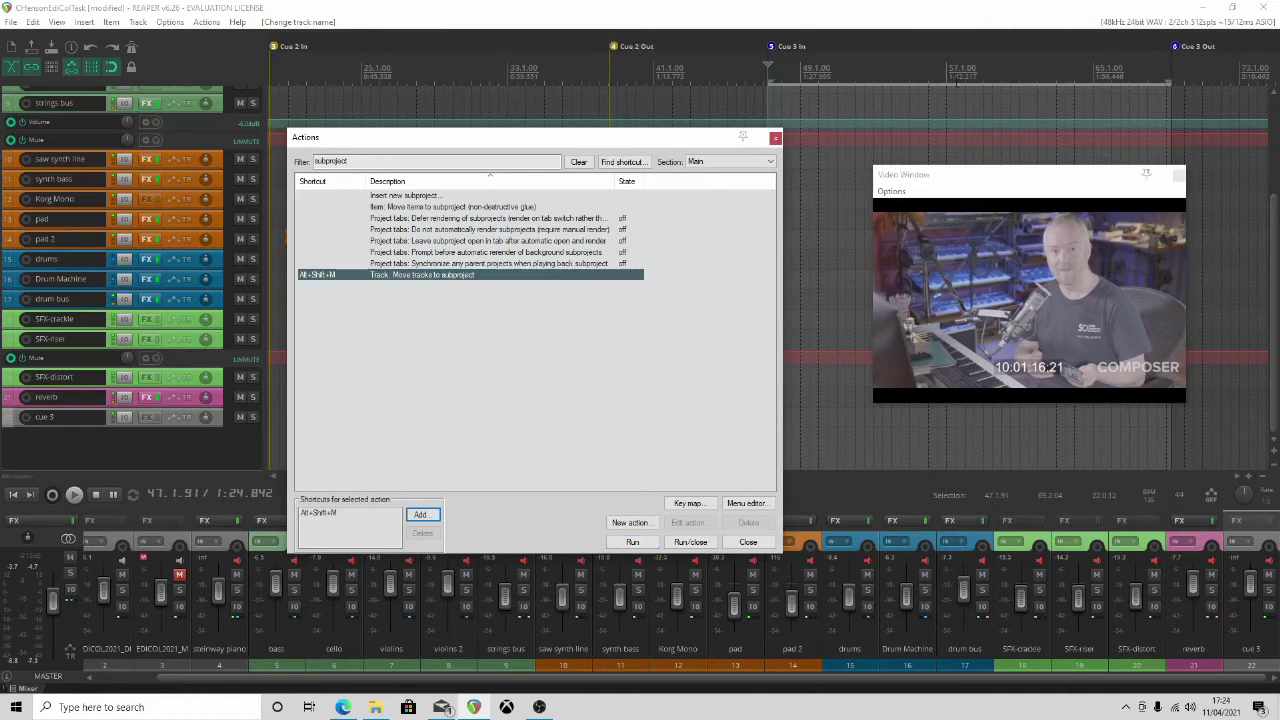
{"action": "left_click", "coordinate": [632, 543]}
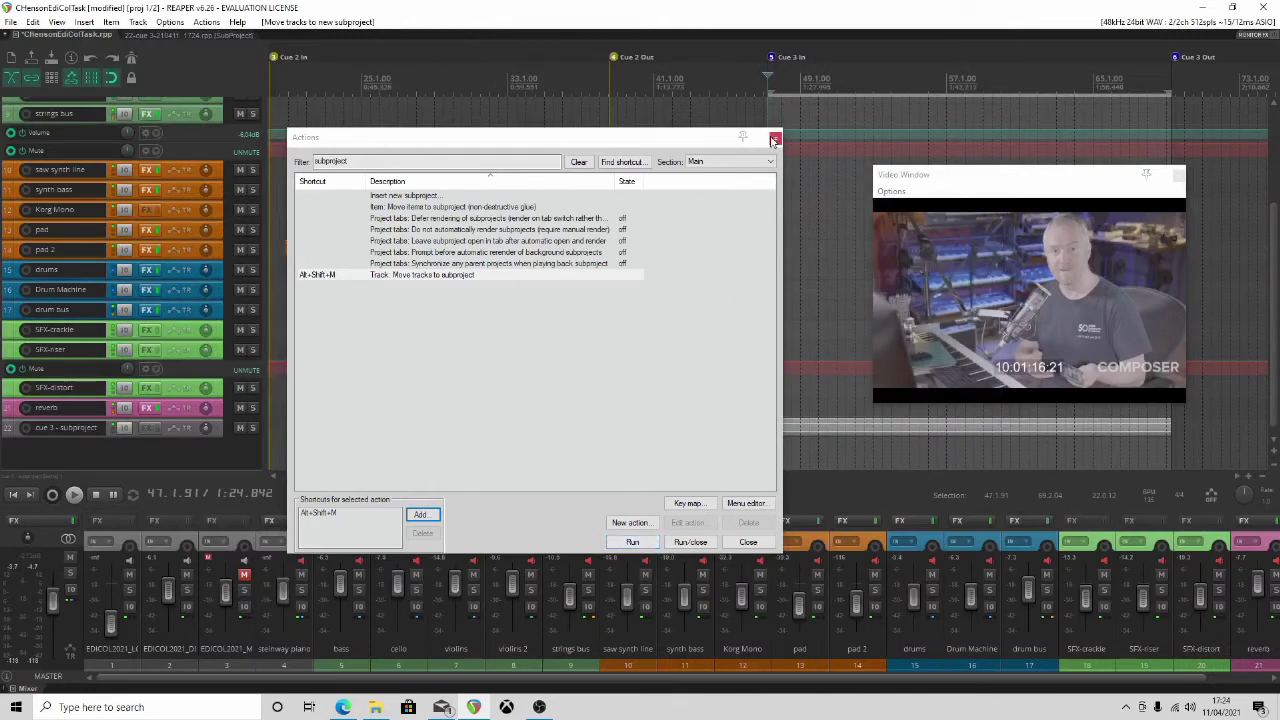
{"action": "left_click", "coordinate": [774, 140]}
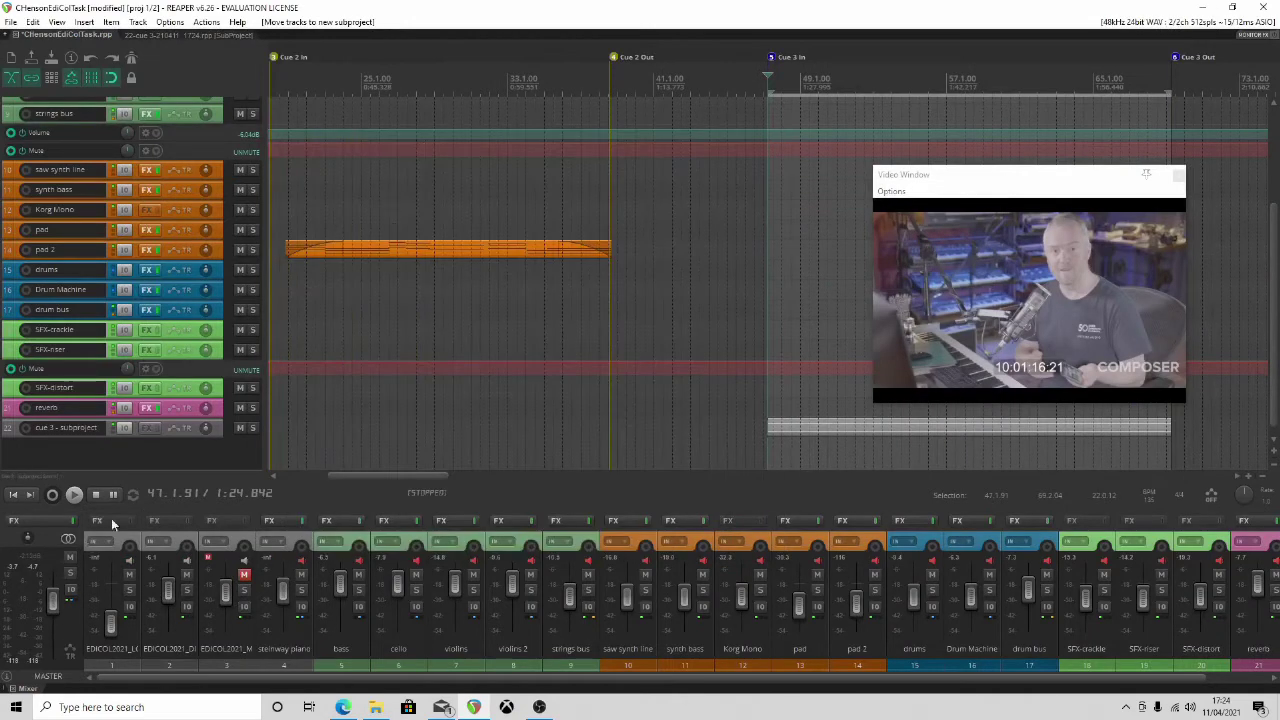
{"action": "left_click", "coordinate": [188, 36]}
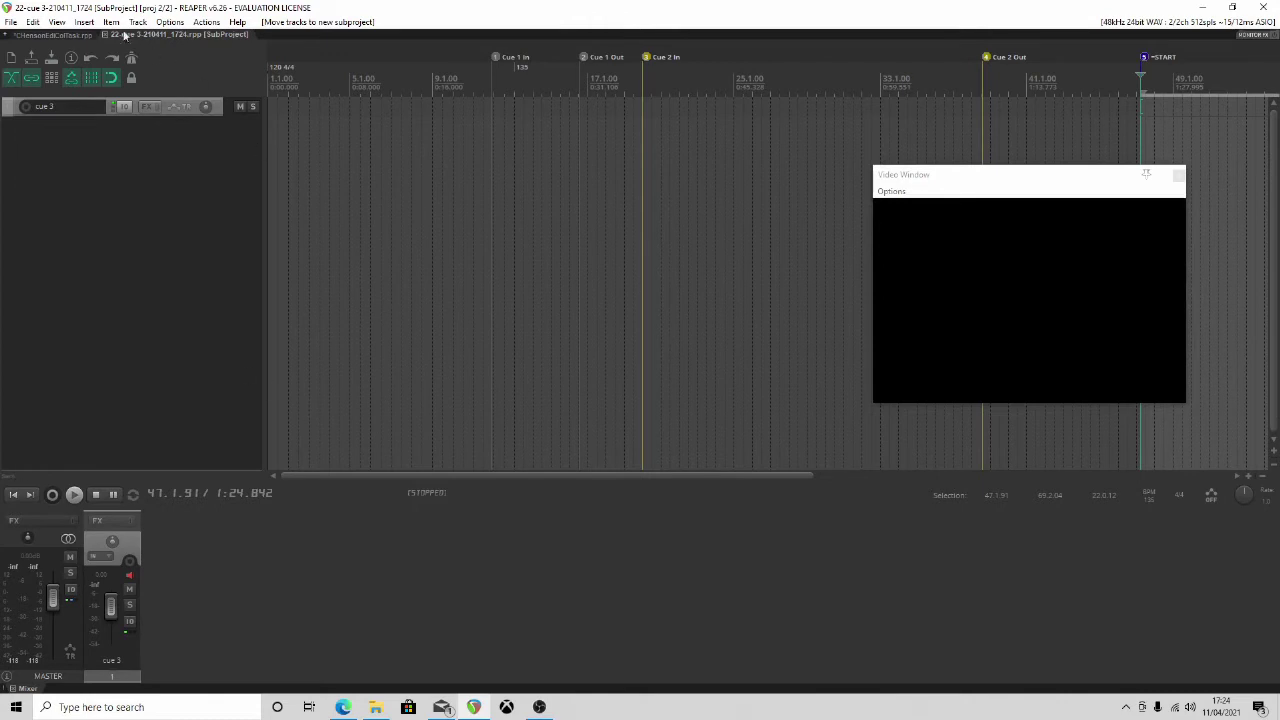
{"action": "left_click", "coordinate": [84, 22]}
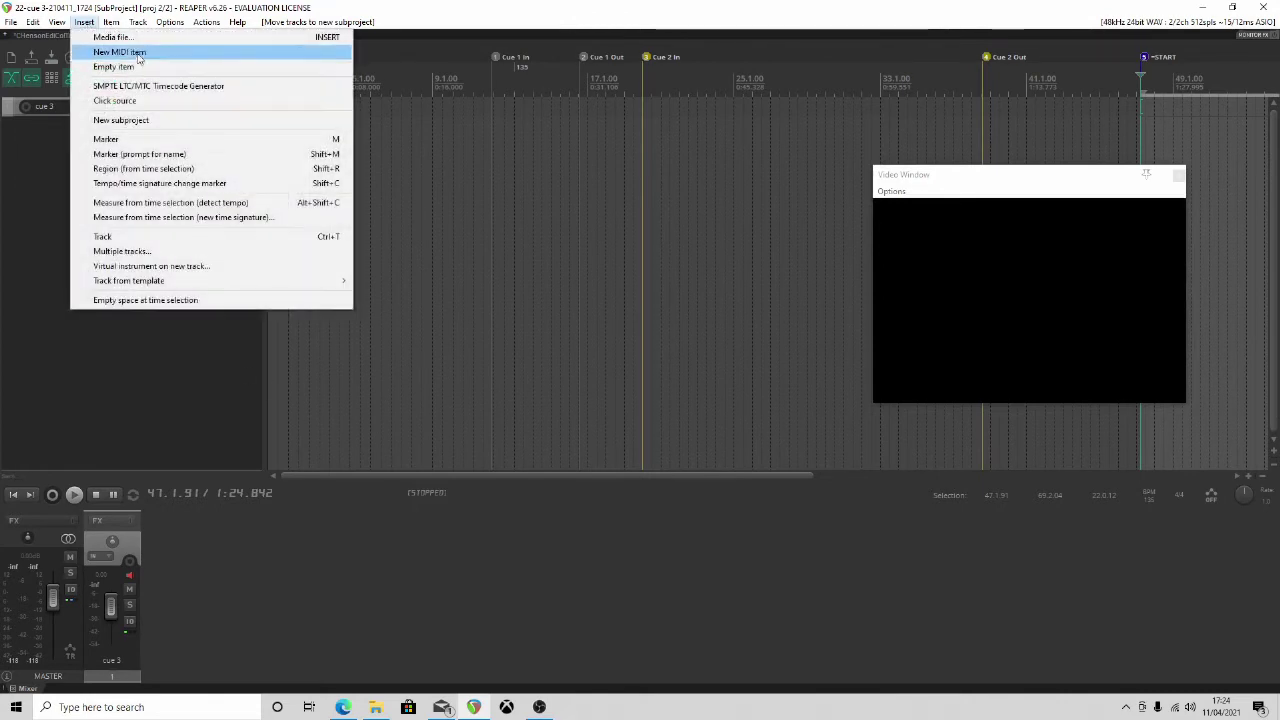
{"action": "left_click", "coordinate": [115, 37]}
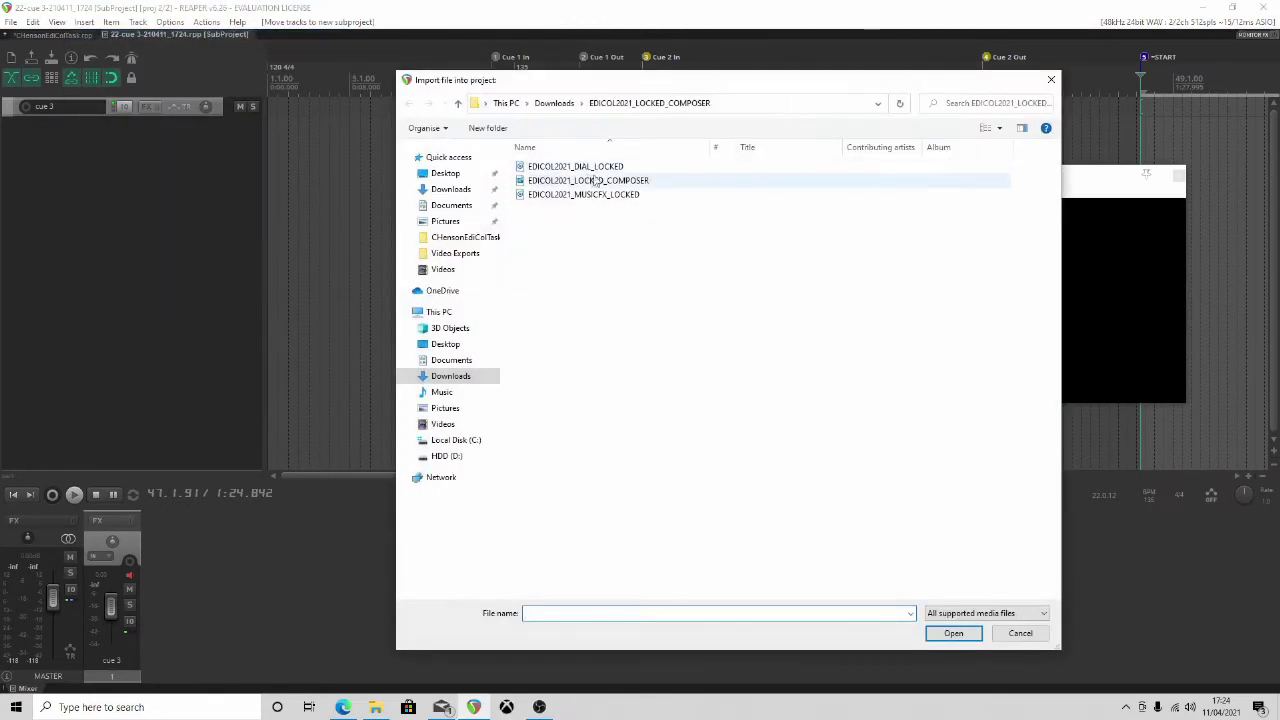
{"action": "left_click", "coordinate": [1020, 634]}
Import EDICOL2021_LOCKED_COMPOSER onto the subproject's cue 3 track at the project start and bring the =START to Cue 3 Out section into view
{"action": "left_click", "coordinate": [12, 495]}
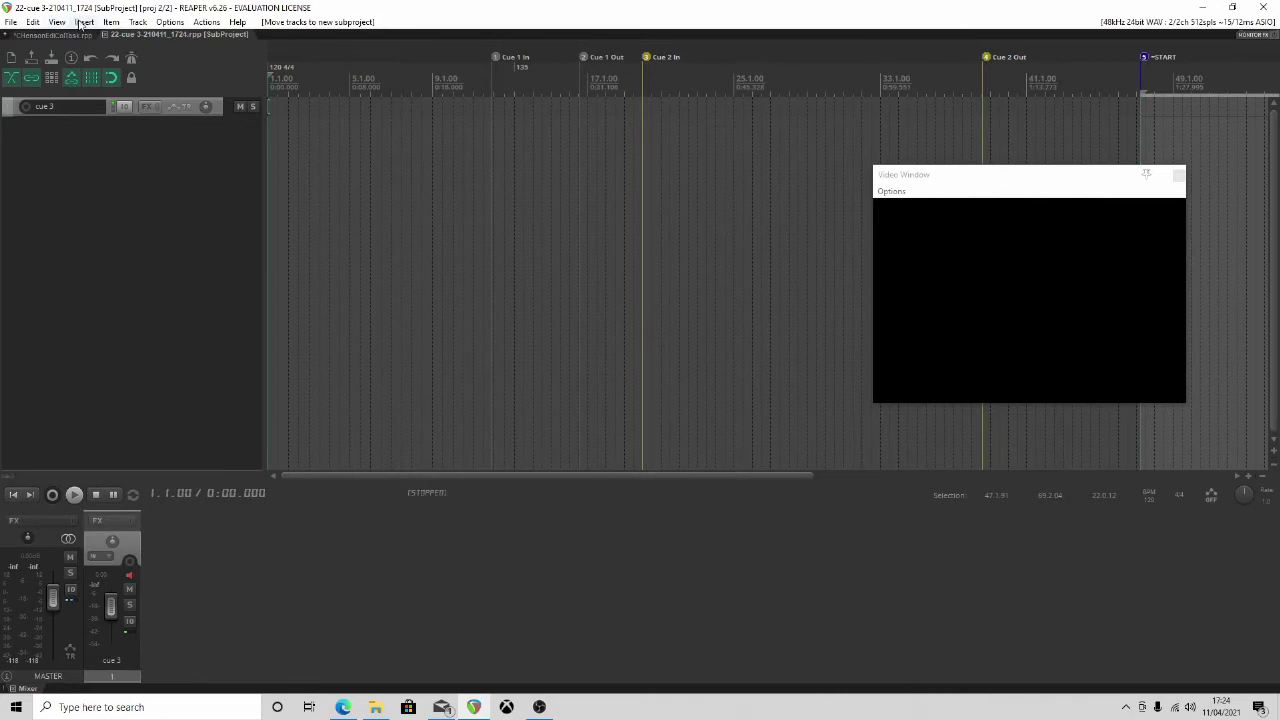
{"action": "left_click", "coordinate": [82, 22]}
{"action": "left_click", "coordinate": [110, 37]}
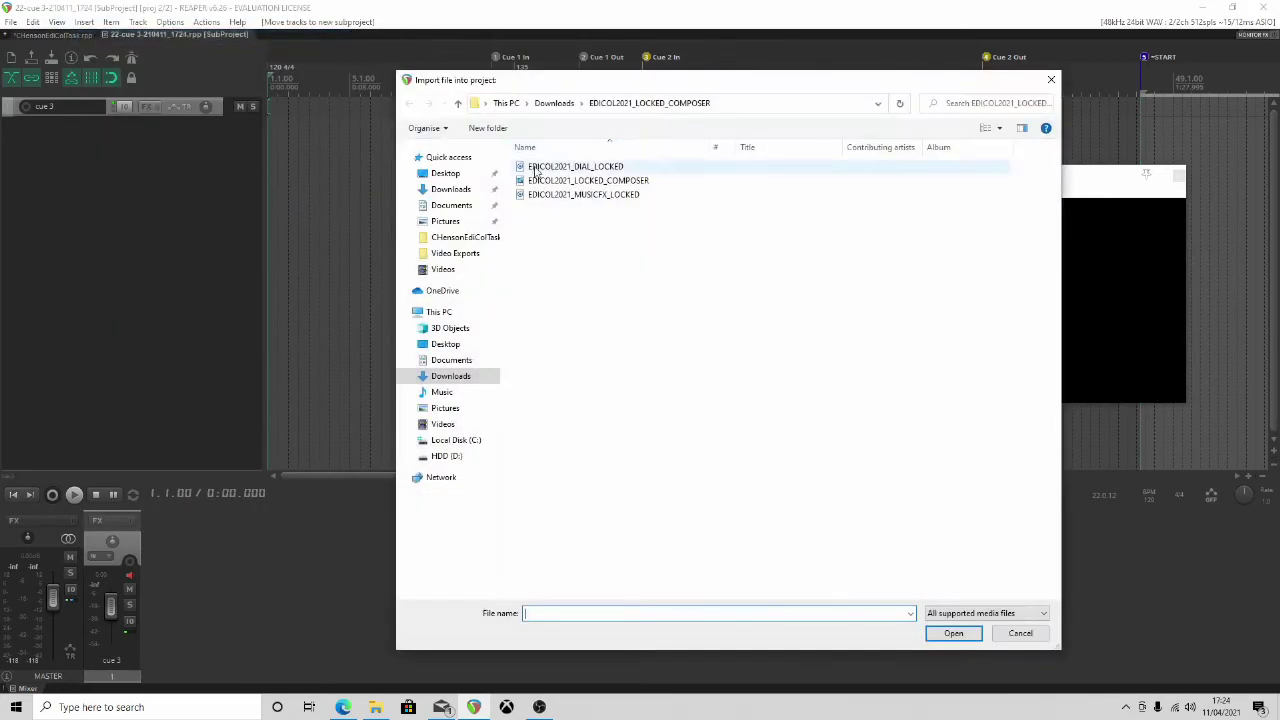
{"action": "double_click", "coordinate": [574, 182]}
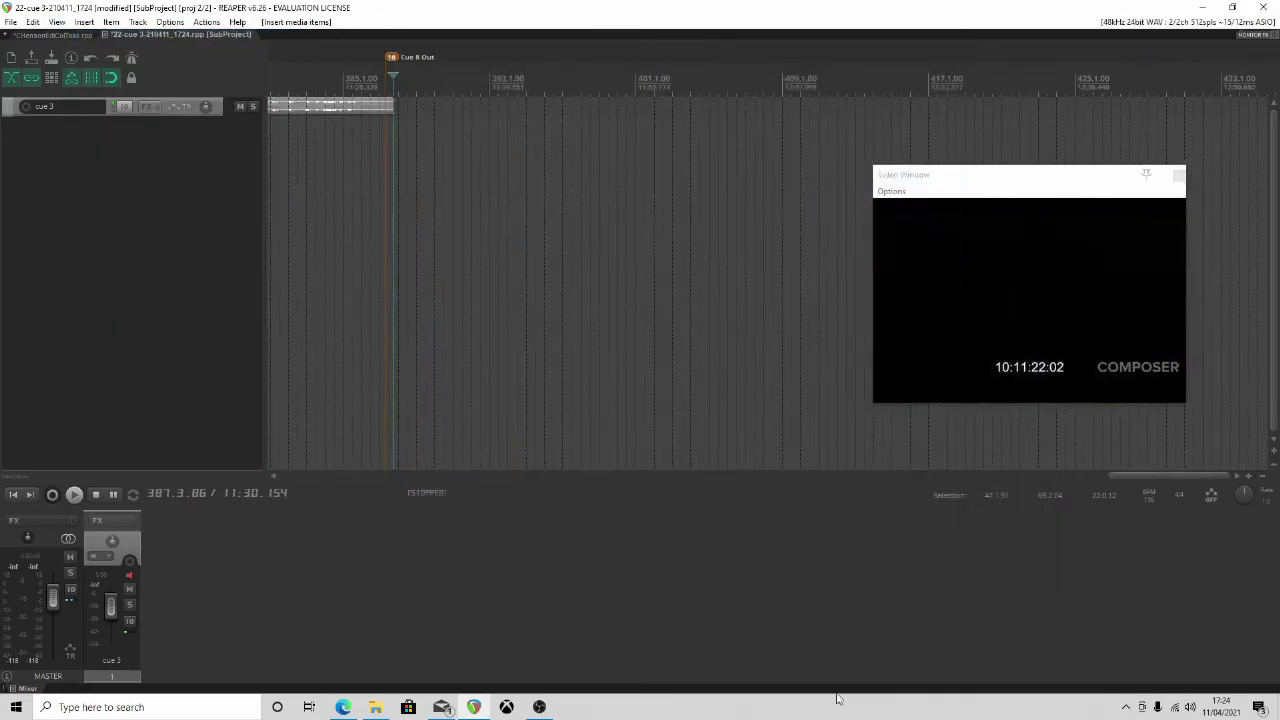
{"action": "left_click_drag", "start_coordinate": [1144, 475], "coordinate": [433, 342]}
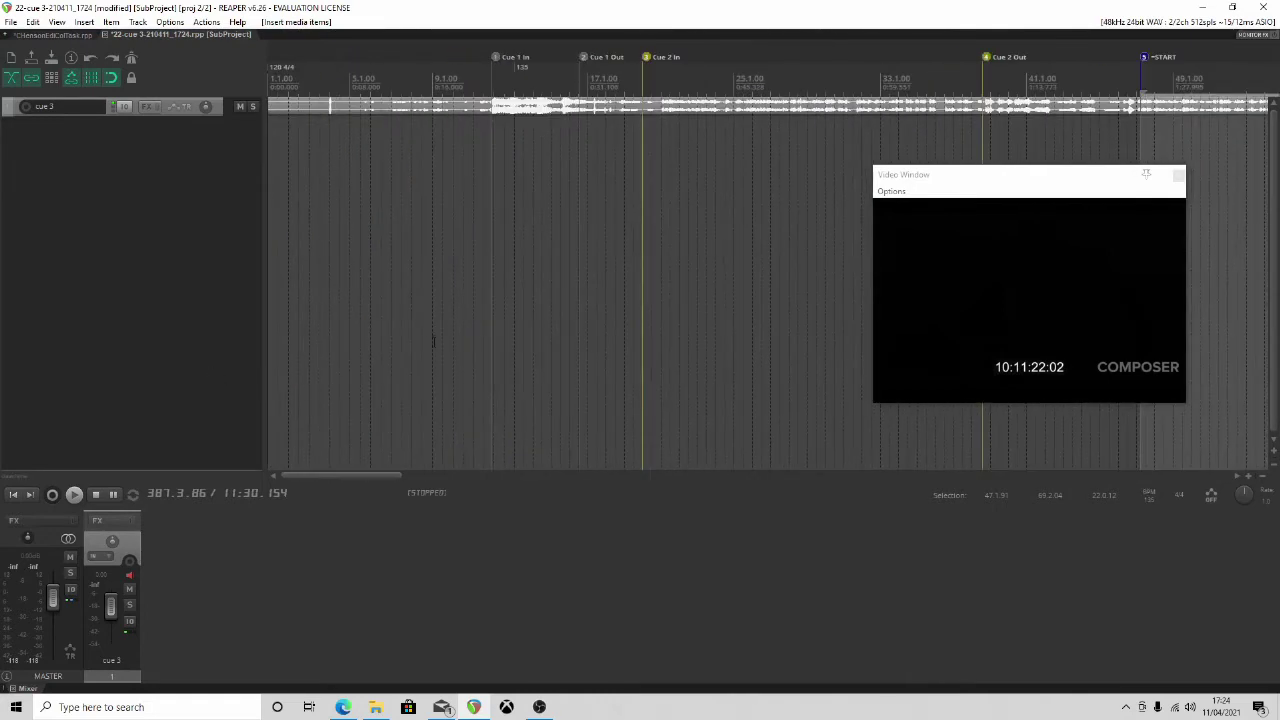
{"action": "left_click_drag", "start_coordinate": [323, 475], "coordinate": [388, 475]}
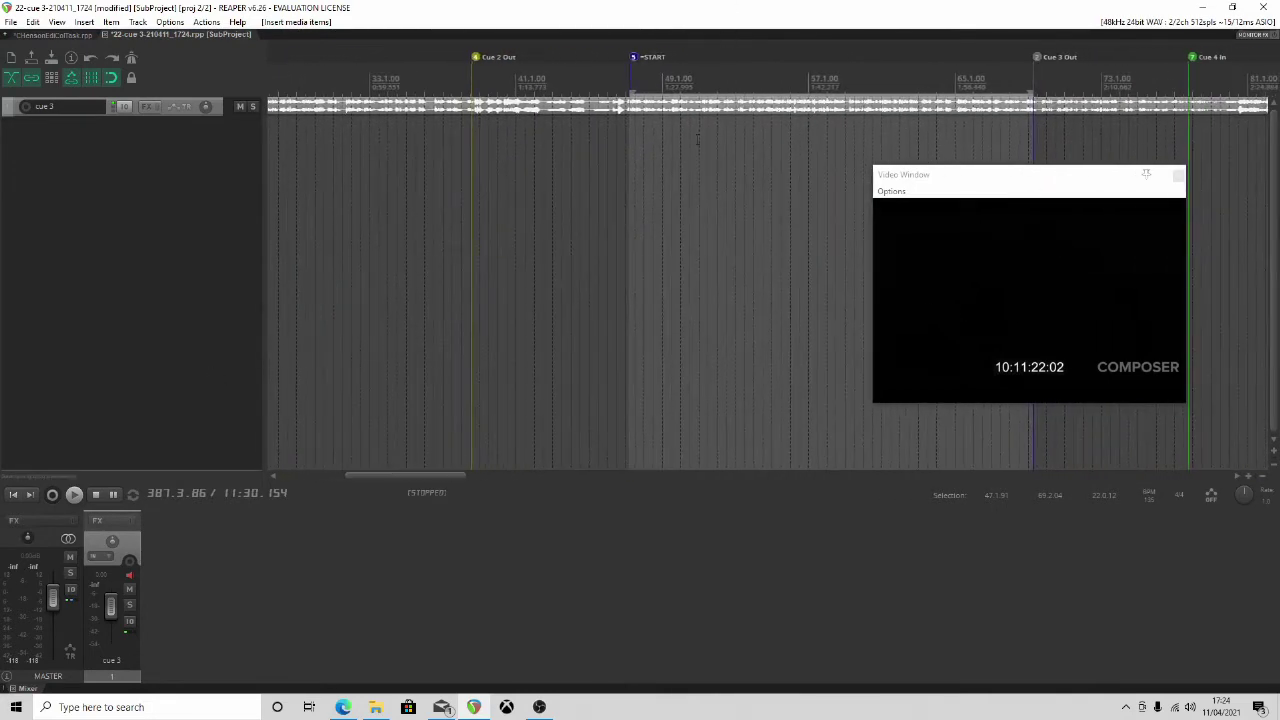
Review the earlier cues and their markers in the main project and return to the cue 3 subproject
{"action": "left_click", "coordinate": [71, 37]}
{"action": "scroll", "coordinate": [500, 300], "scroll_direction": "up", "scroll_amount": 3}
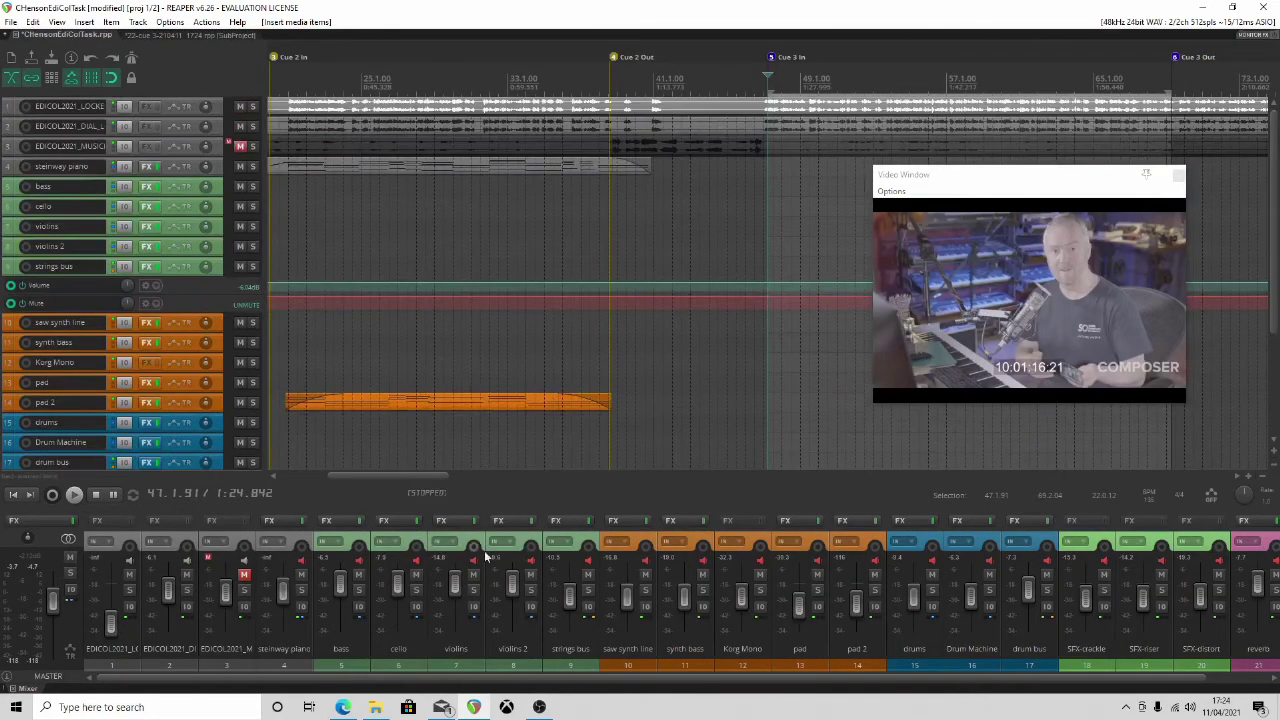
{"action": "left_click_drag", "start_coordinate": [355, 476], "coordinate": [305, 476]}
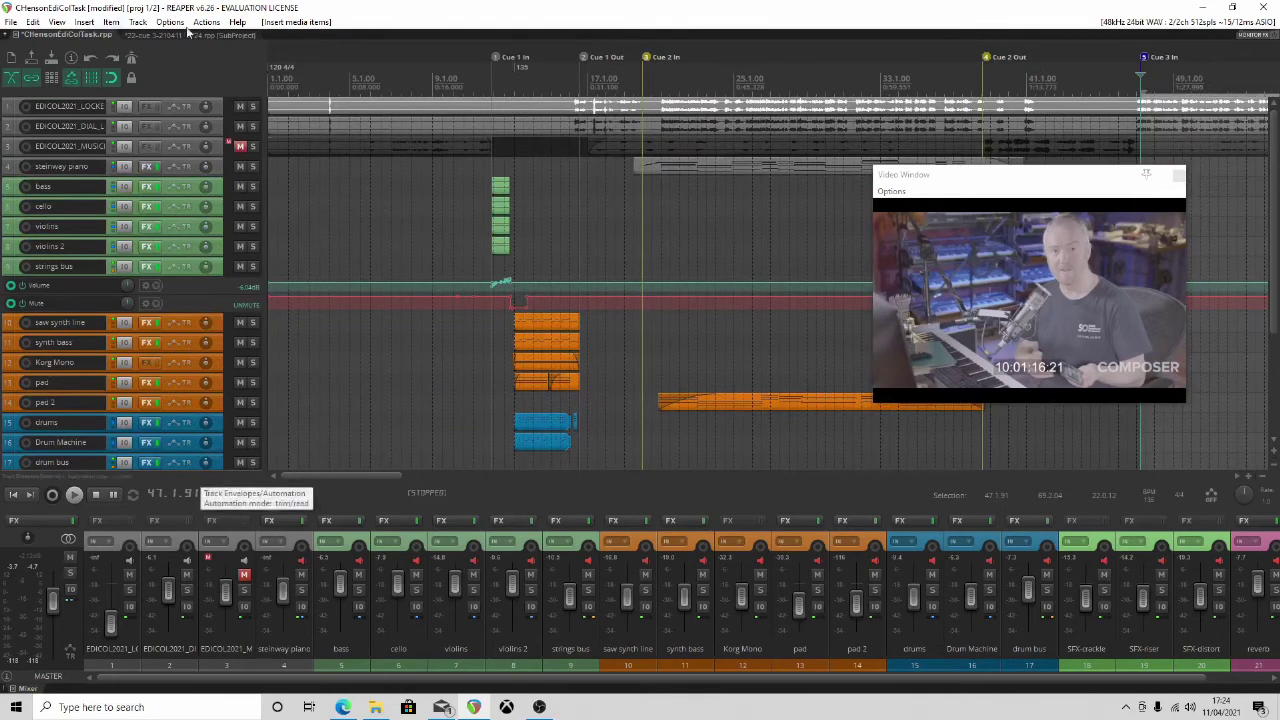
{"action": "left_click", "coordinate": [182, 35]}
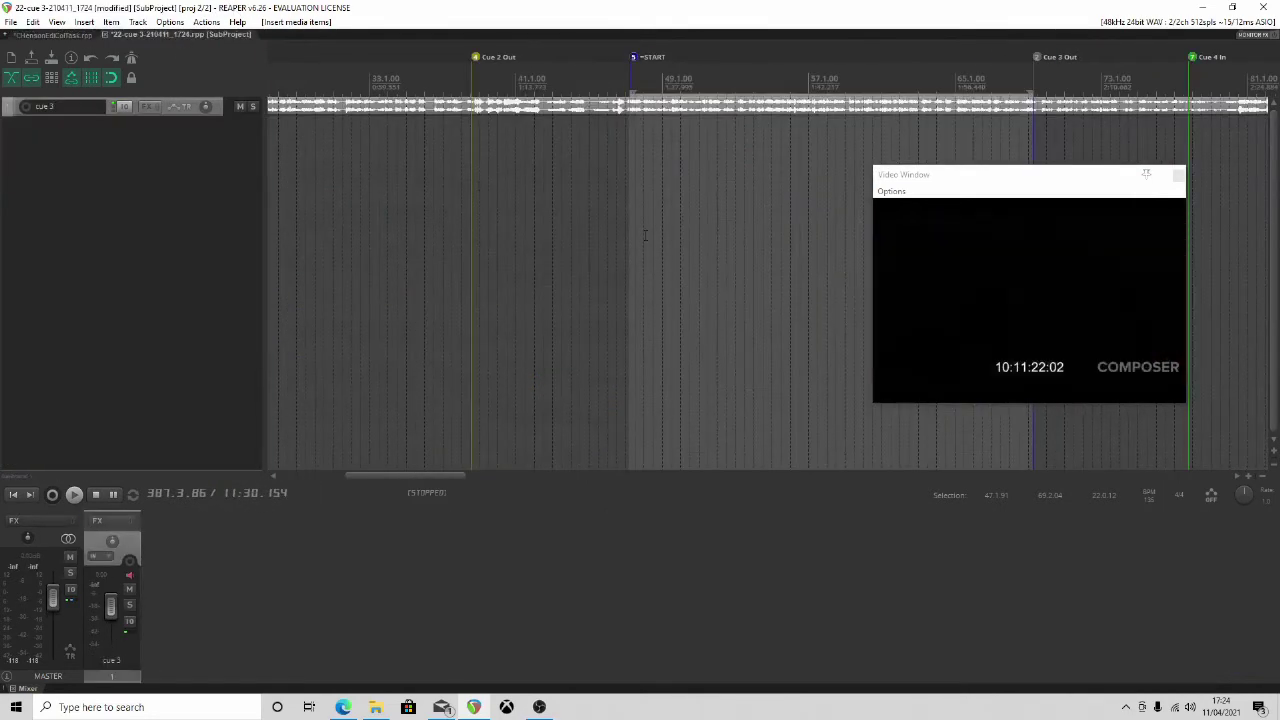
Split the video item at the =START marker and delete the part before it
{"action": "left_click", "coordinate": [629, 86]}
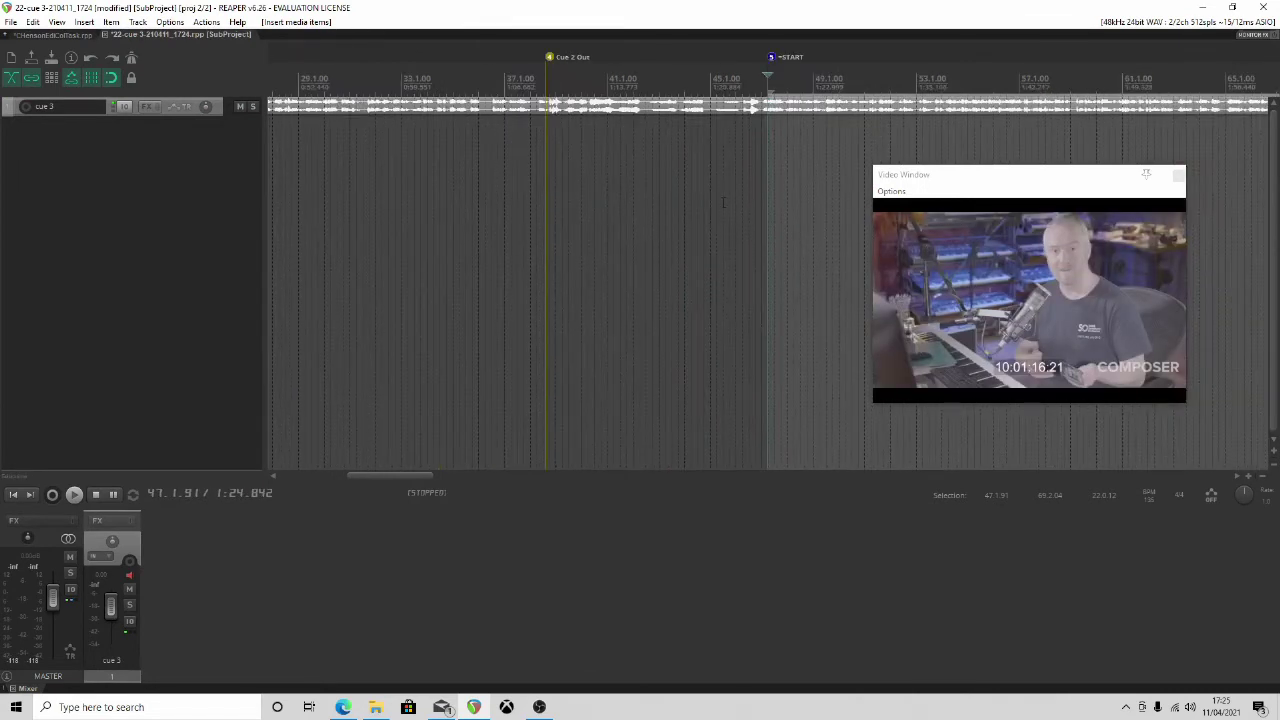
{"action": "scroll", "coordinate": [723, 203], "scroll_direction": "up", "scroll_amount": 2}
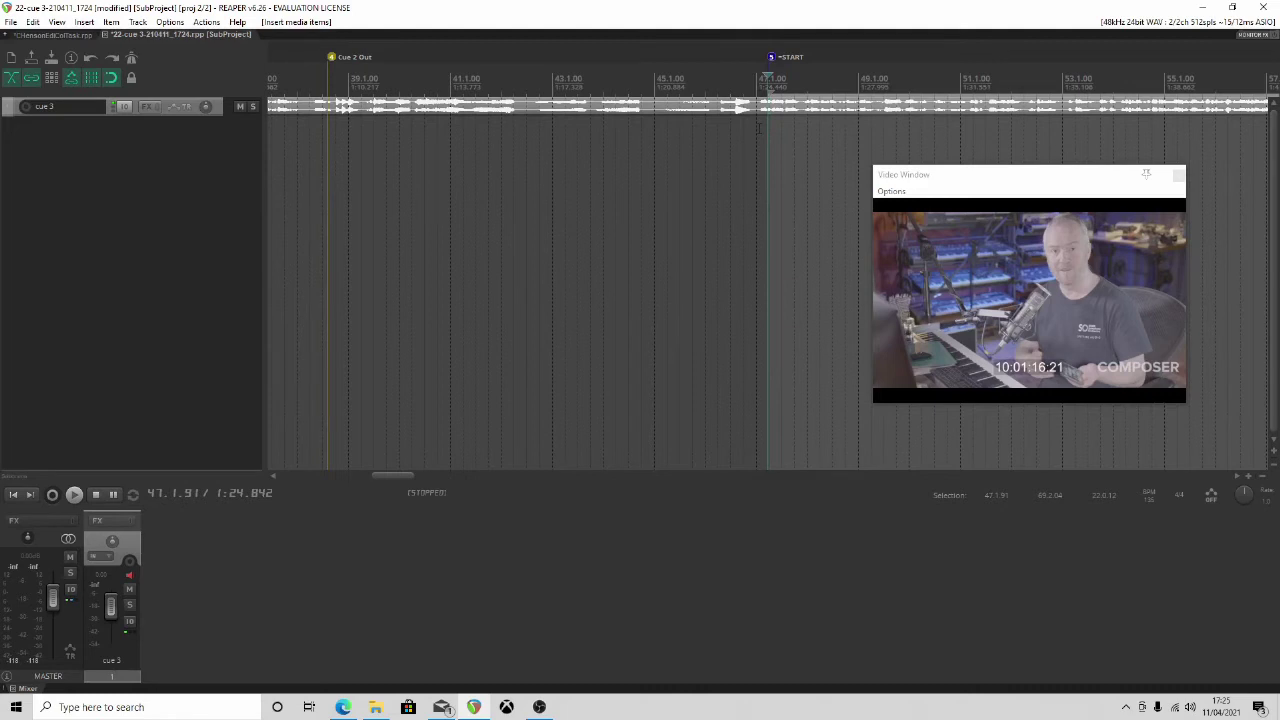
{"action": "left_click", "coordinate": [722, 104]}
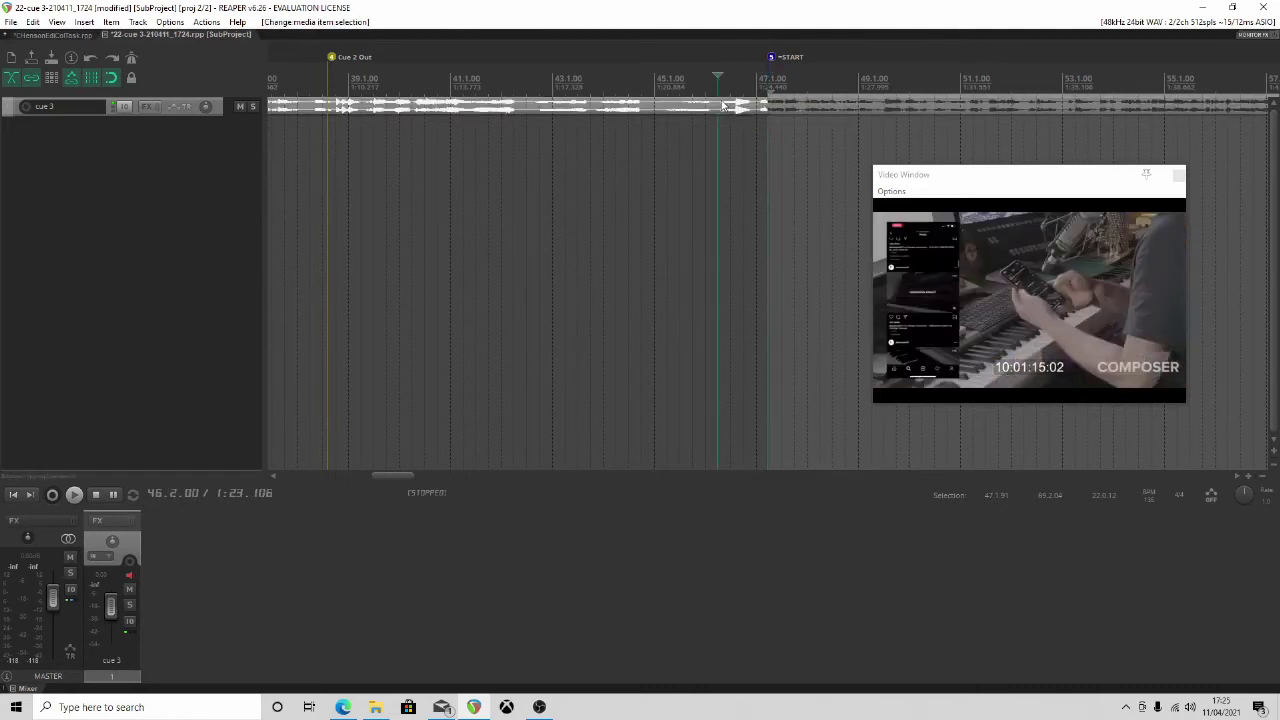
{"action": "key", "text": "Delete"}
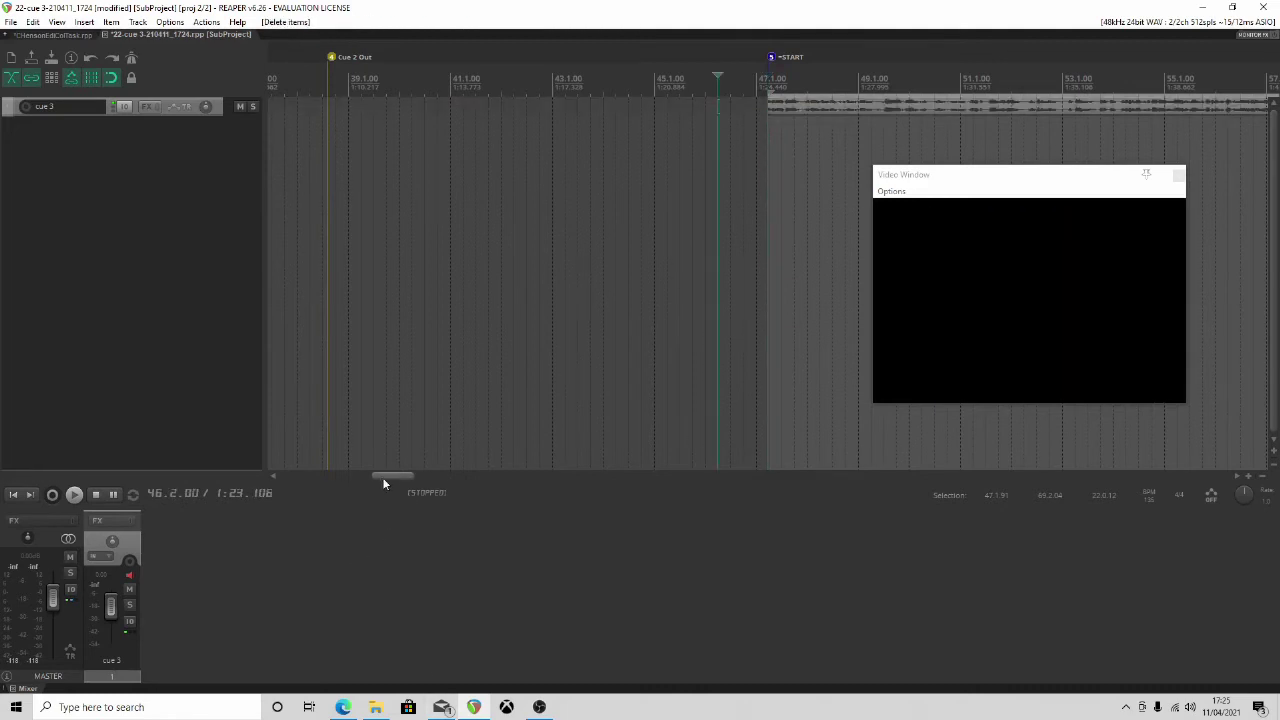
Split the video item at the Cue 3 Out marker and delete everything after it
{"action": "left_click_drag", "start_coordinate": [382, 477], "coordinate": [451, 488]}
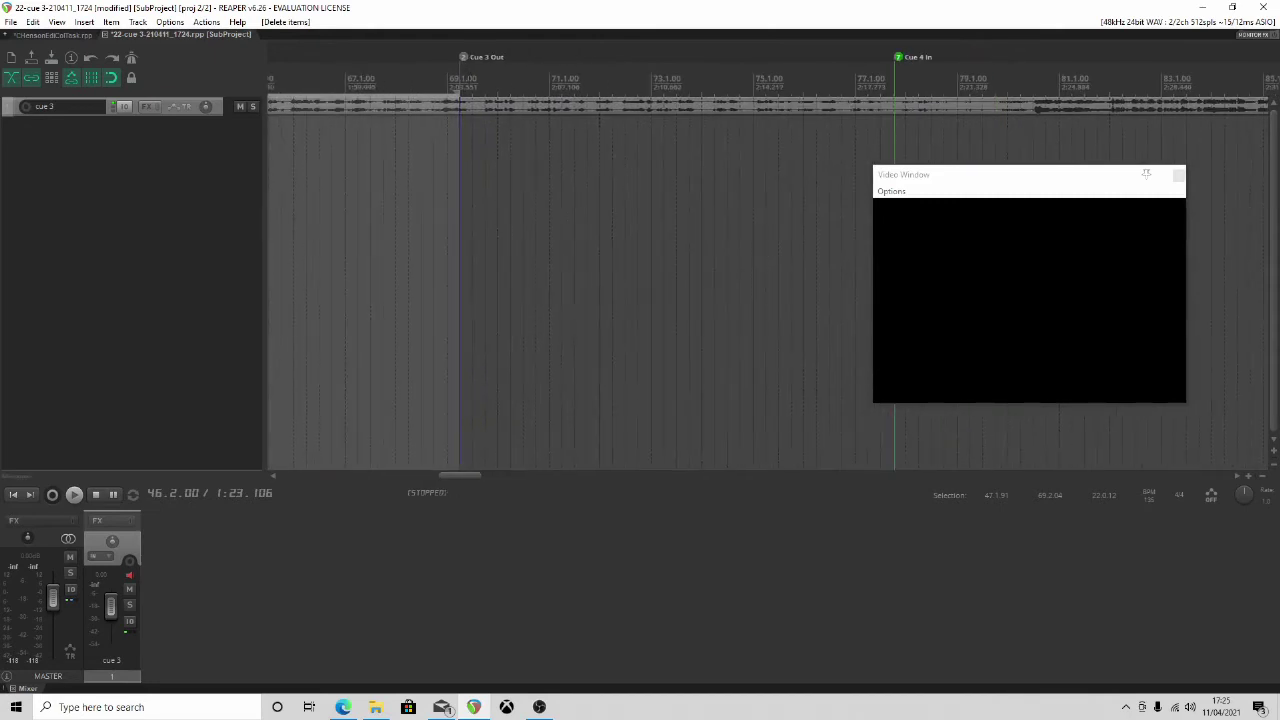
{"action": "left_click", "coordinate": [460, 104]}
{"action": "key", "text": "s"}
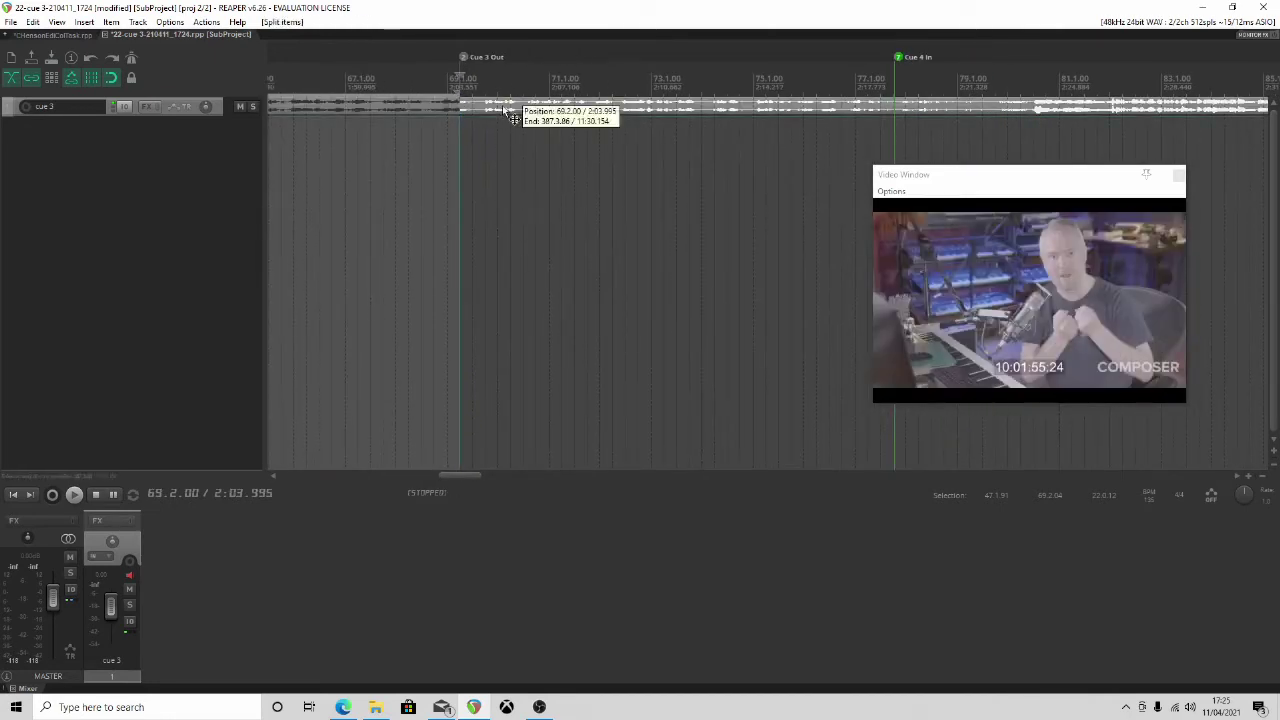
{"action": "left_click", "coordinate": [501, 105]}
{"action": "key", "text": "Delete"}
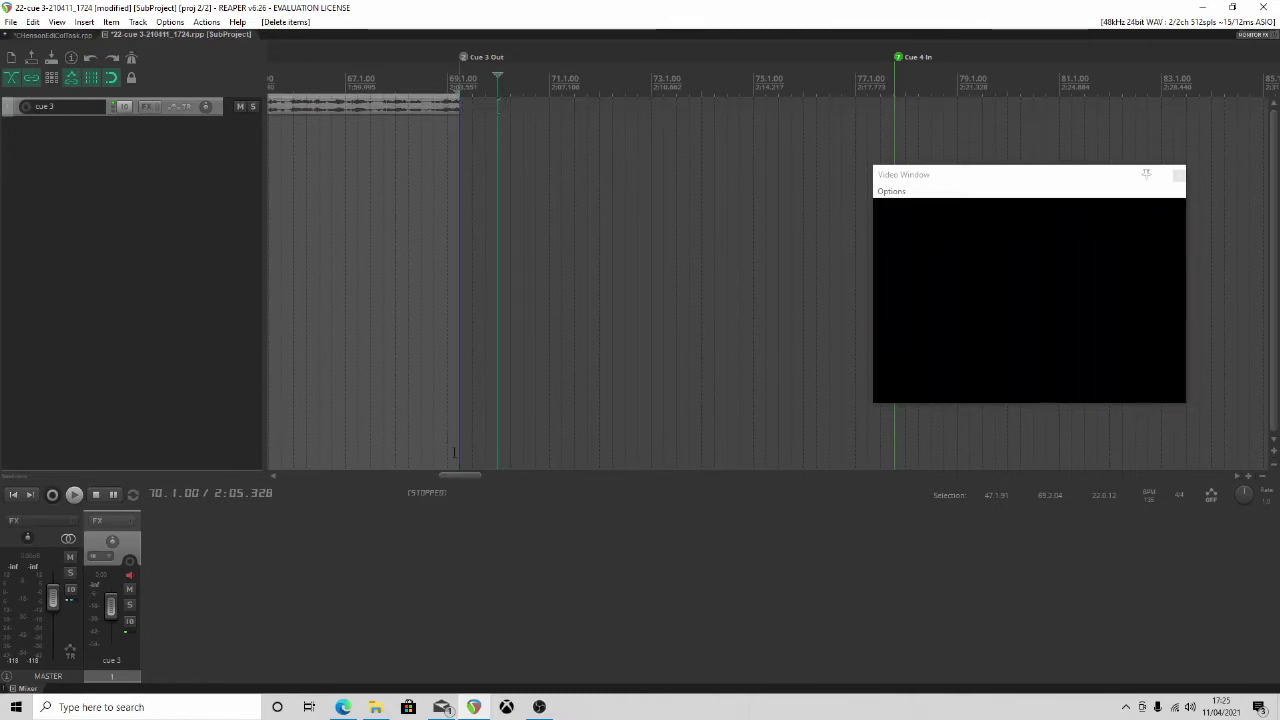
Put the edit cursor at =START and run the action Time selection: Crop project to time selection from the "crop" results
{"action": "left_click_drag", "start_coordinate": [462, 471], "coordinate": [405, 477]}
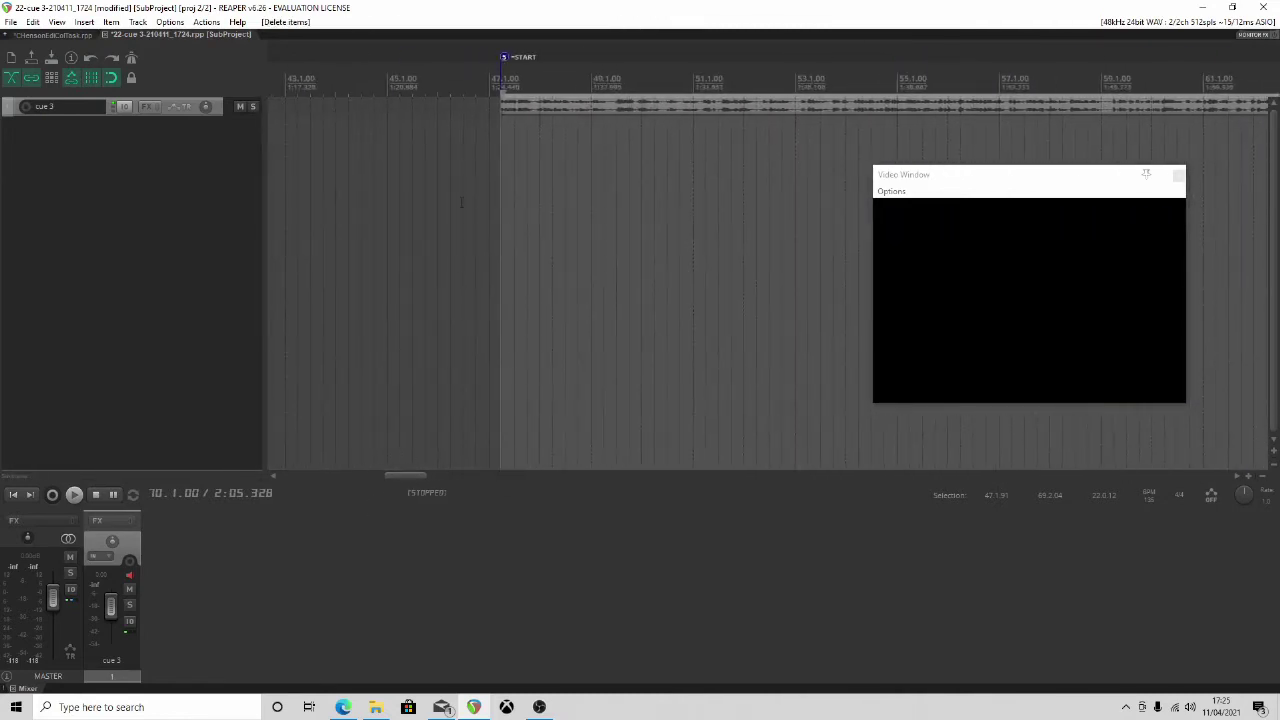
{"action": "left_click", "coordinate": [501, 88]}
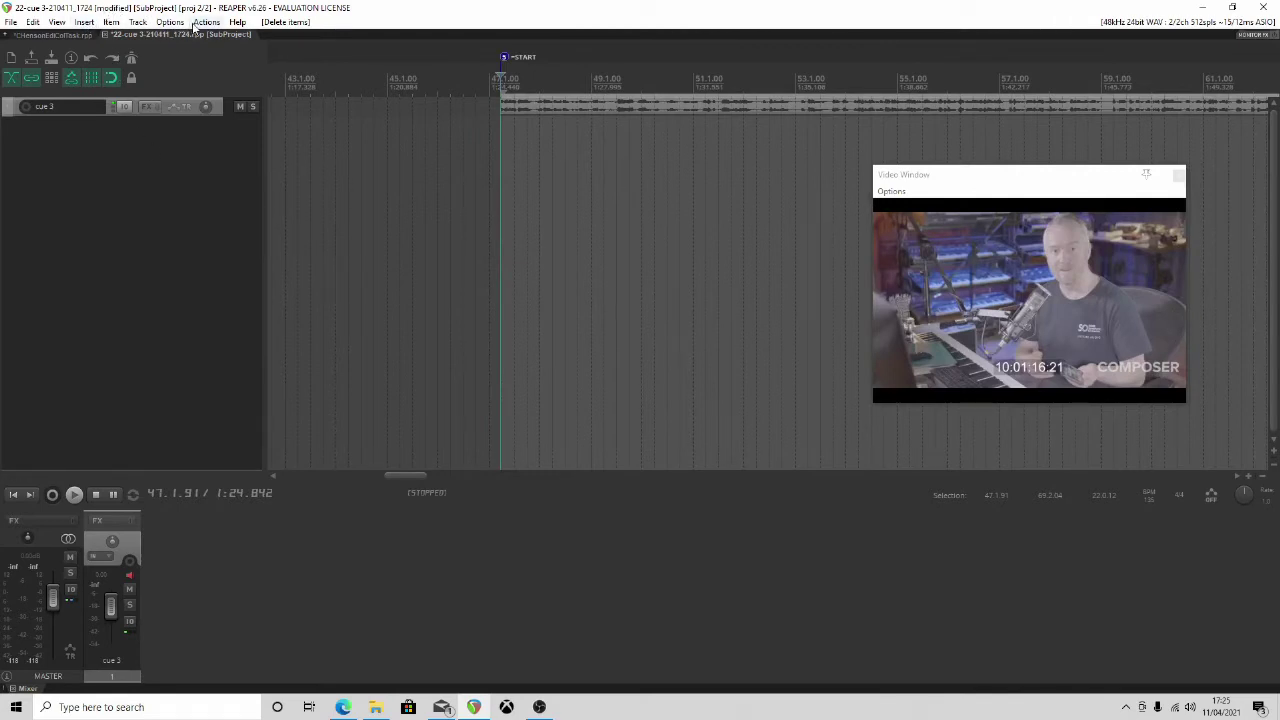
{"action": "key", "text": "shift+slash"}
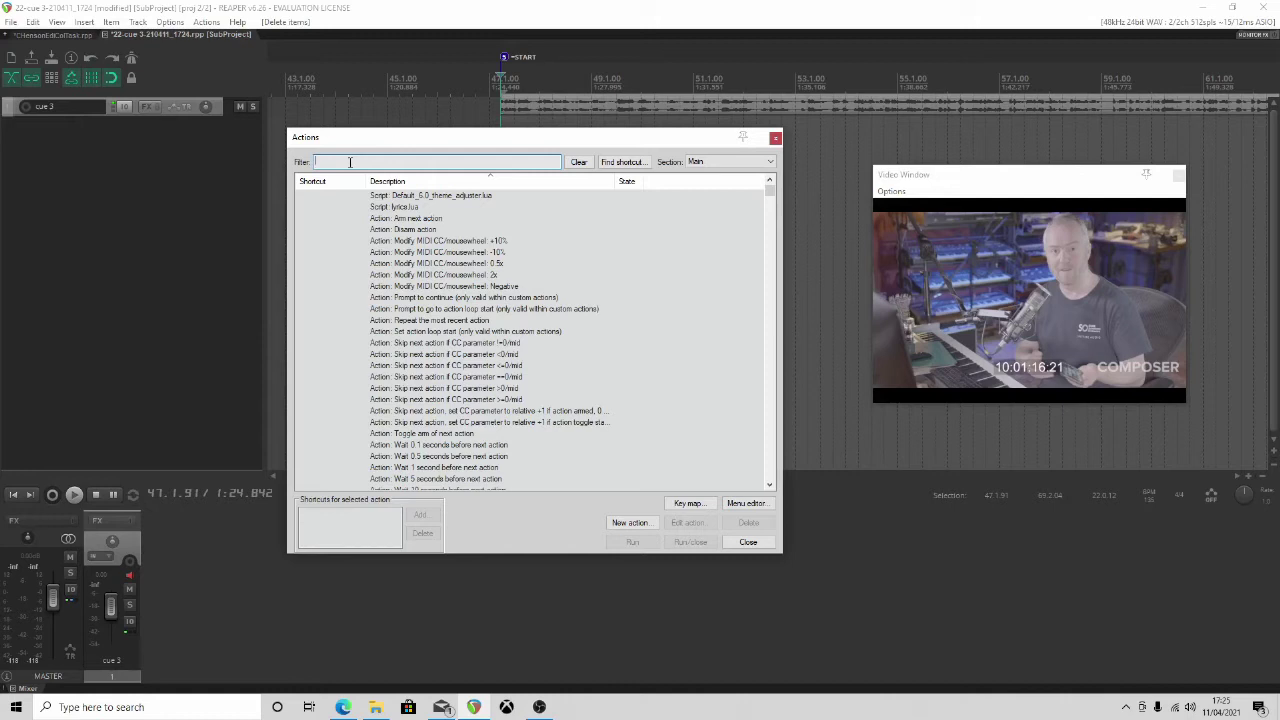
{"action": "type", "text": "crop"}
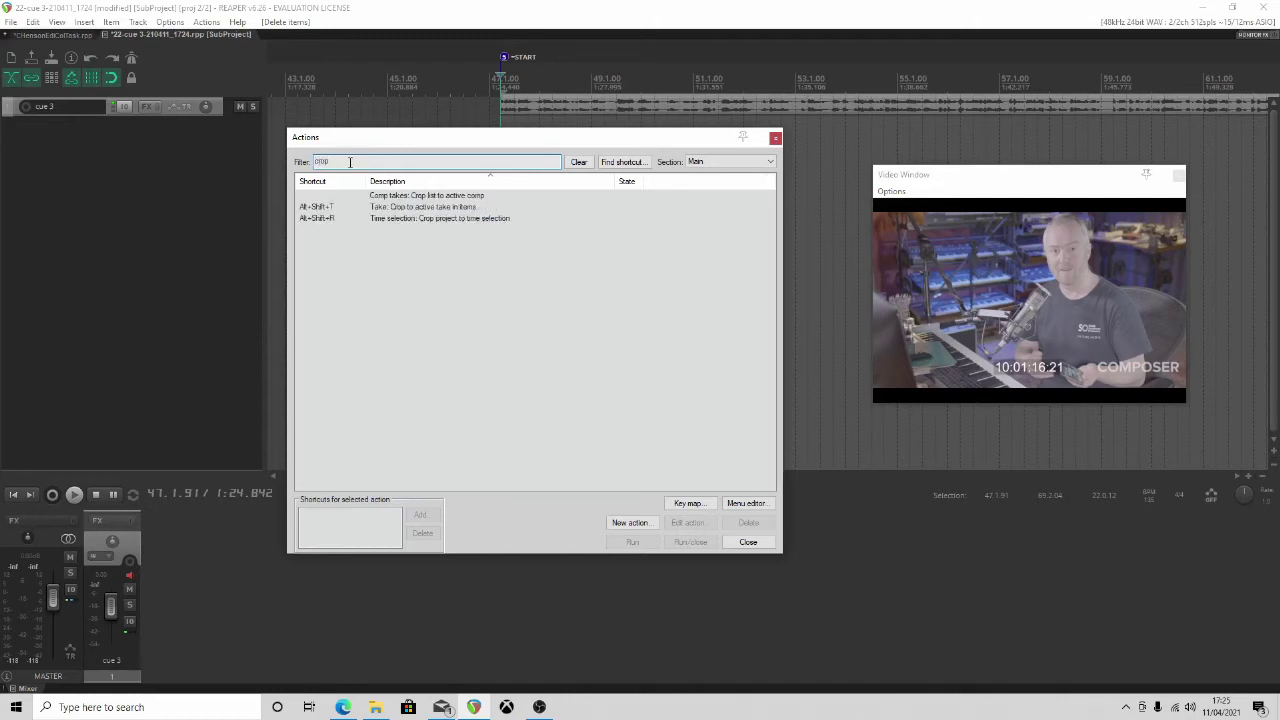
{"action": "left_click", "coordinate": [405, 220]}
{"action": "left_click", "coordinate": [628, 542]}
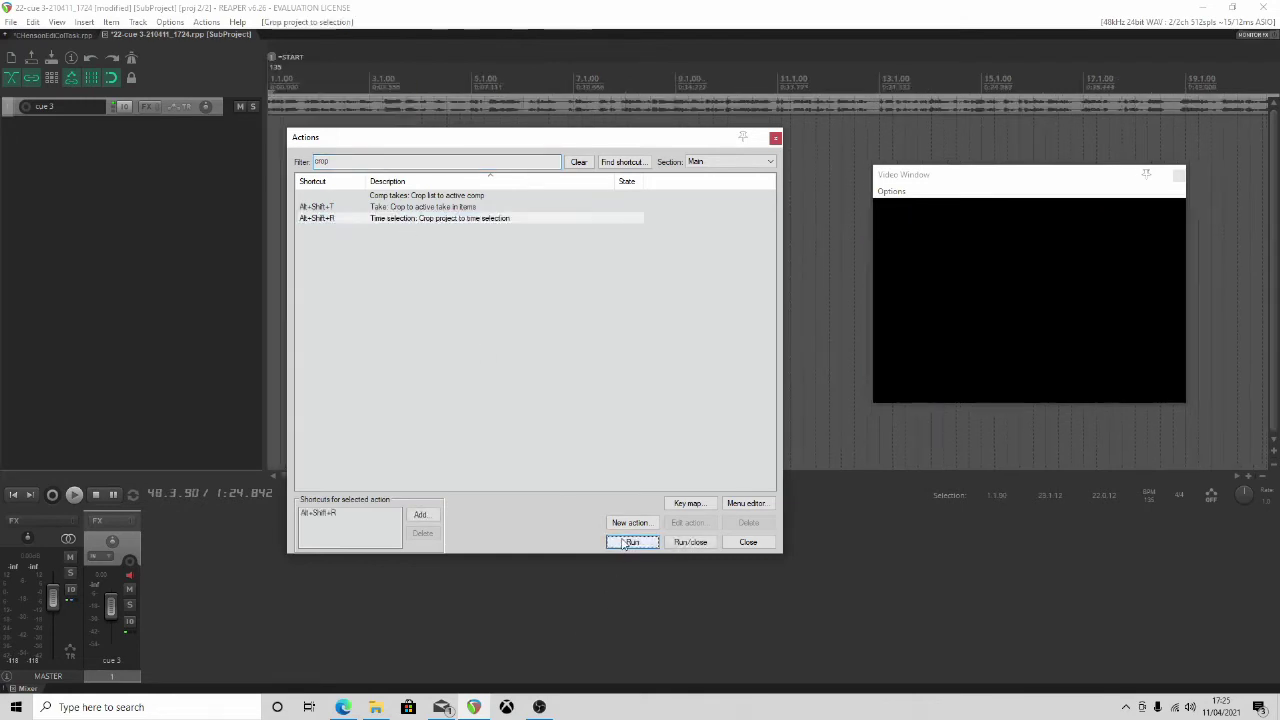
{"action": "left_click", "coordinate": [775, 142]}
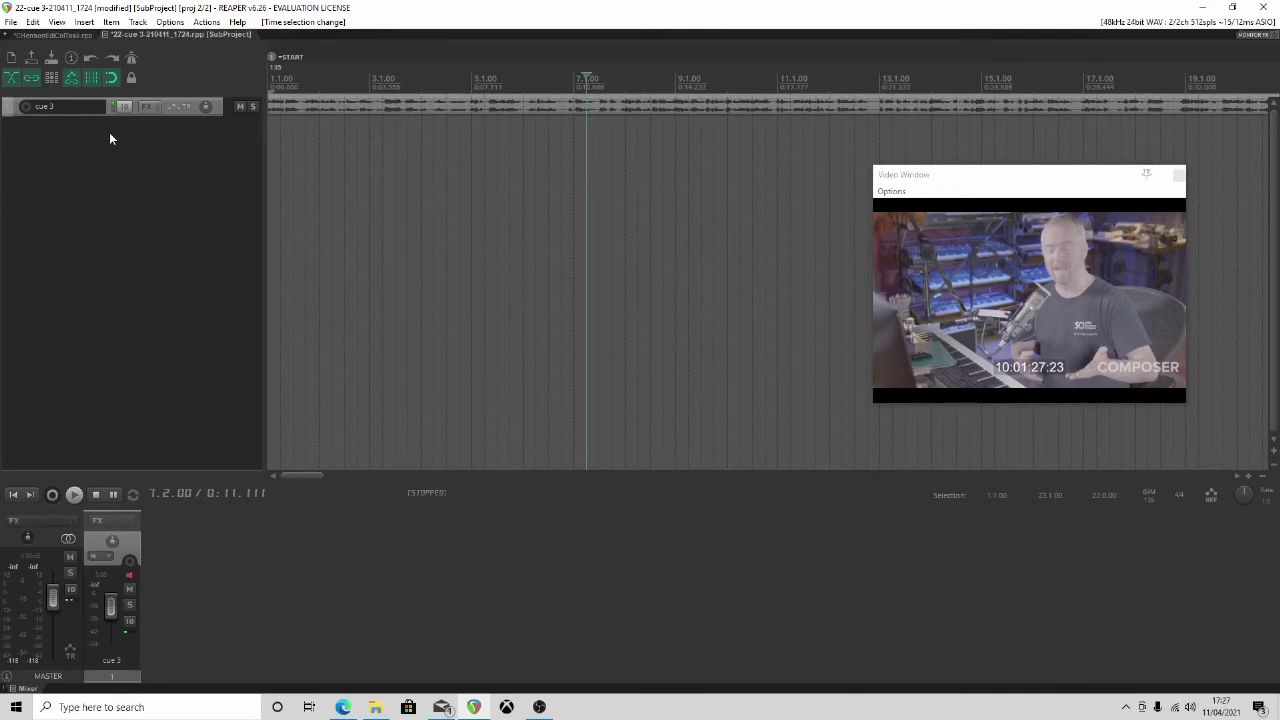
Enable the metronome's count-in before recording and switch the metronome on
{"action": "right_click", "coordinate": [113, 78]}
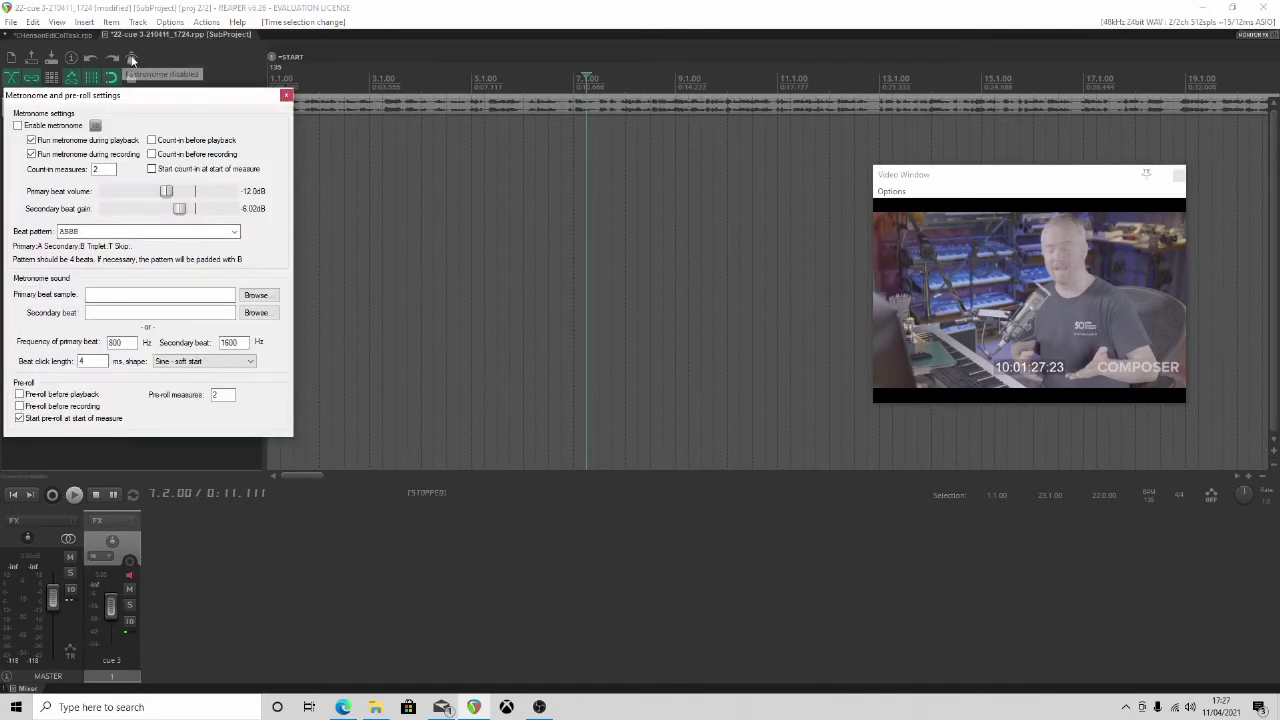
{"action": "left_click", "coordinate": [152, 154]}
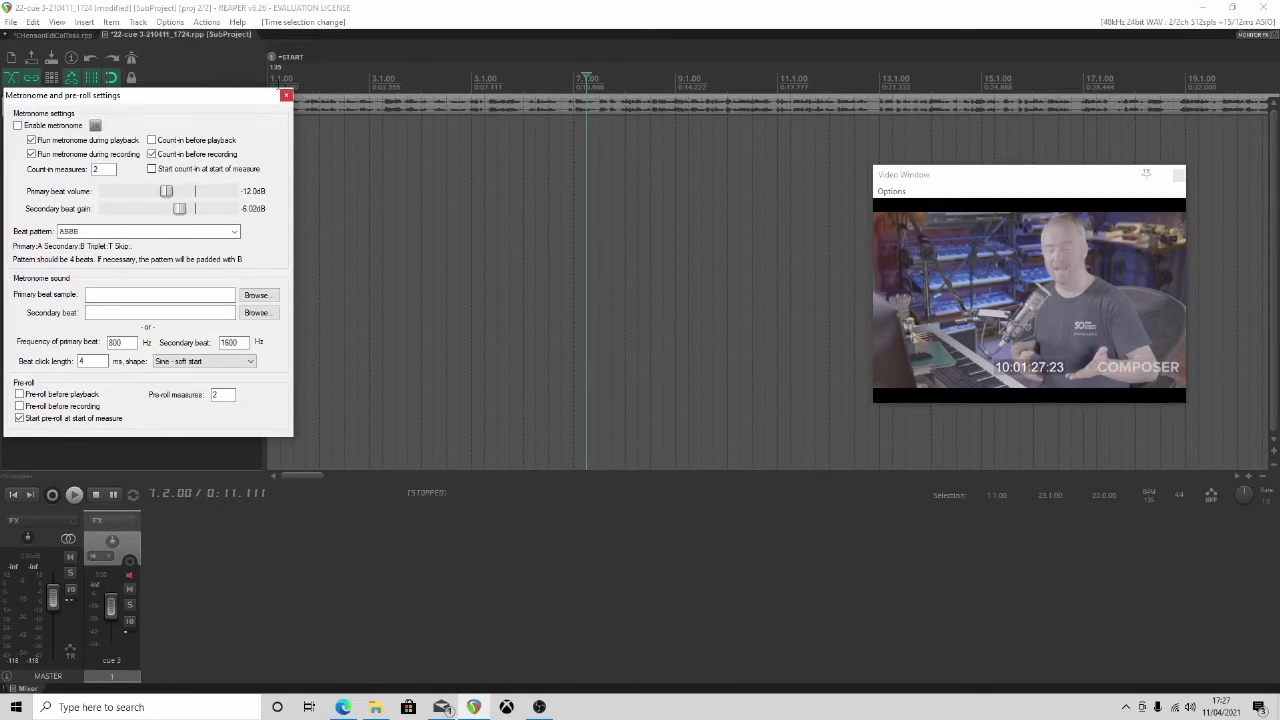
{"action": "left_click", "coordinate": [285, 97]}
{"action": "left_click", "coordinate": [132, 59]}
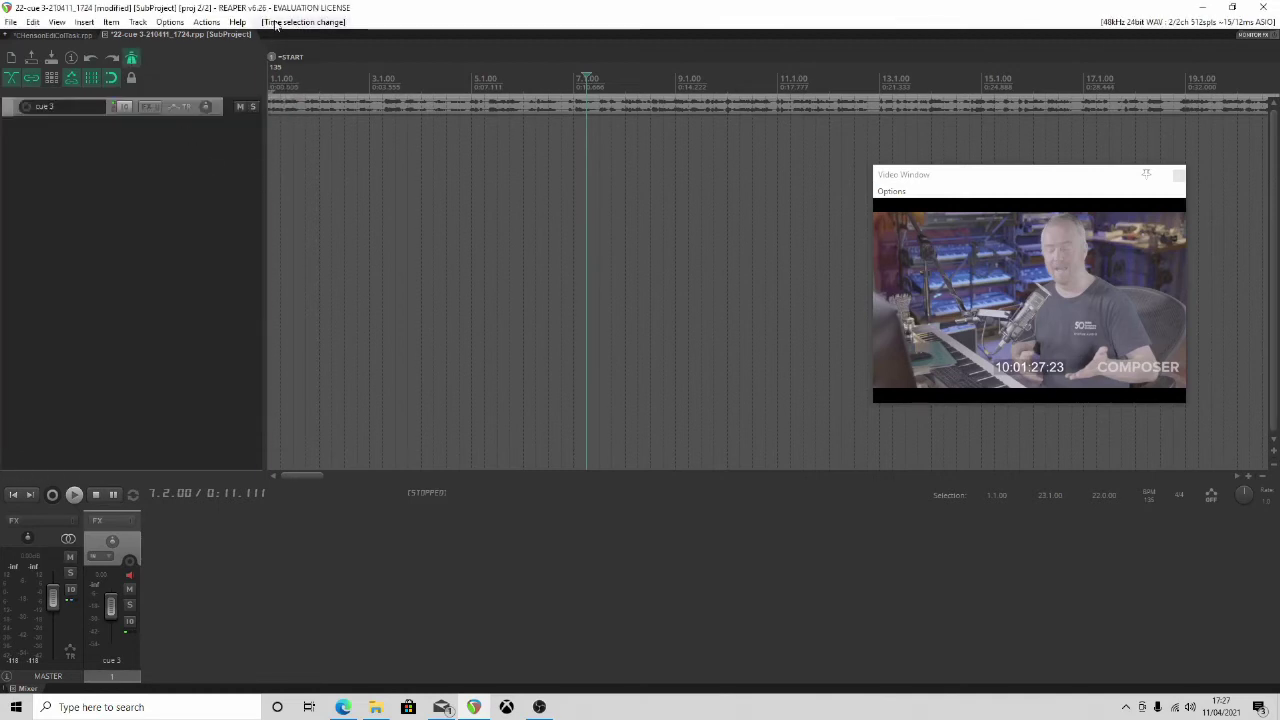
Insert a new track below cue 3 and add the Surge synth from Surge Synth Team to it
{"action": "right_click", "coordinate": [137, 129]}
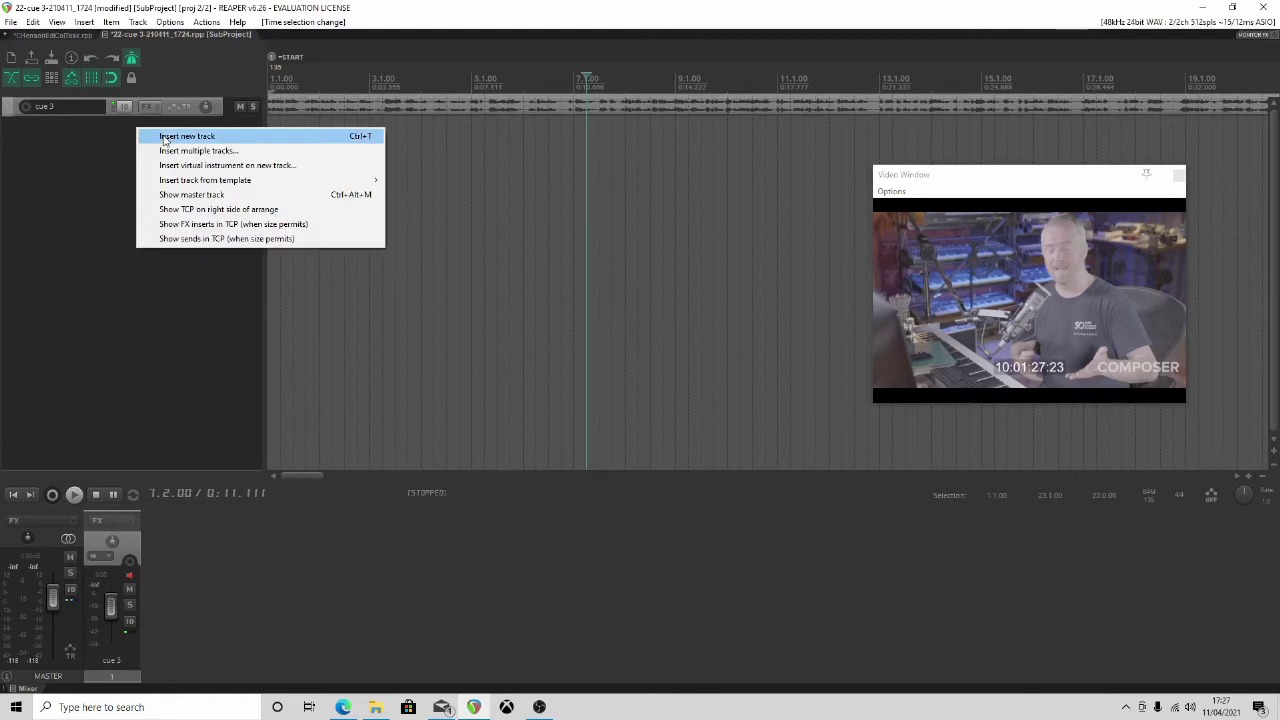
{"action": "left_click", "coordinate": [165, 136]}
{"action": "left_click", "coordinate": [145, 127]}
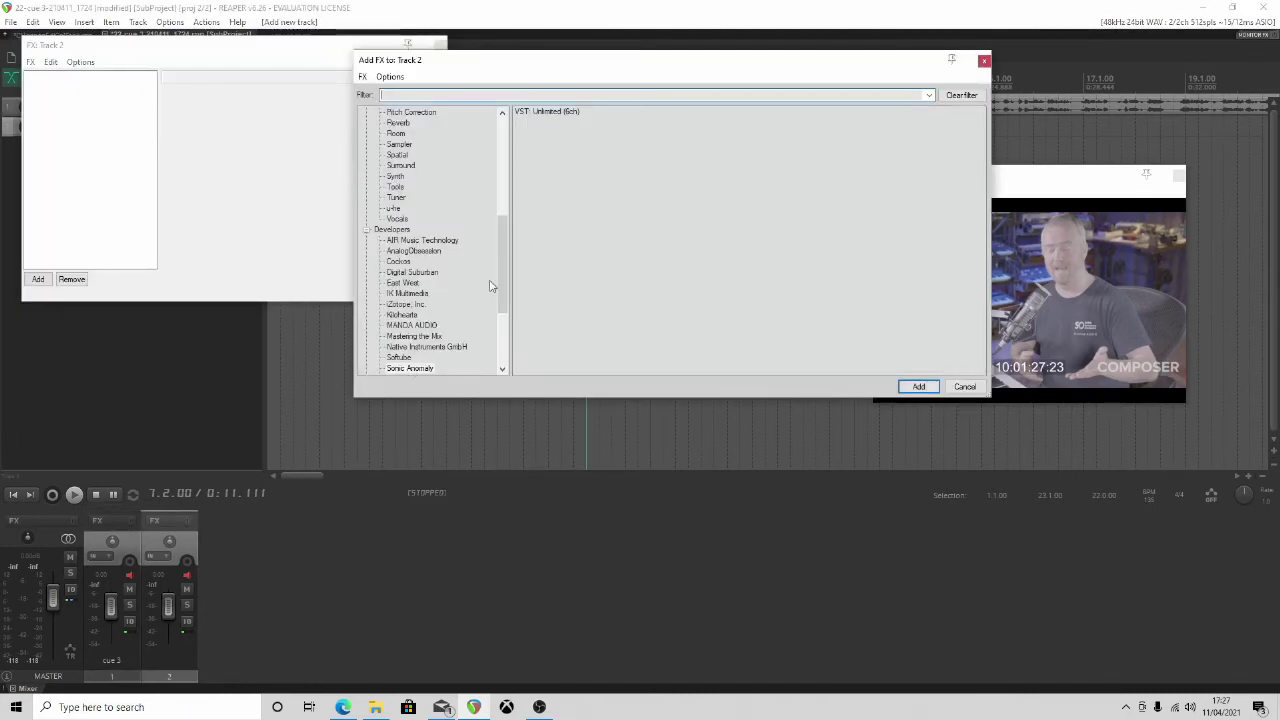
{"action": "left_click_drag", "start_coordinate": [502, 285], "coordinate": [502, 337]}
{"action": "left_click", "coordinate": [416, 272]}
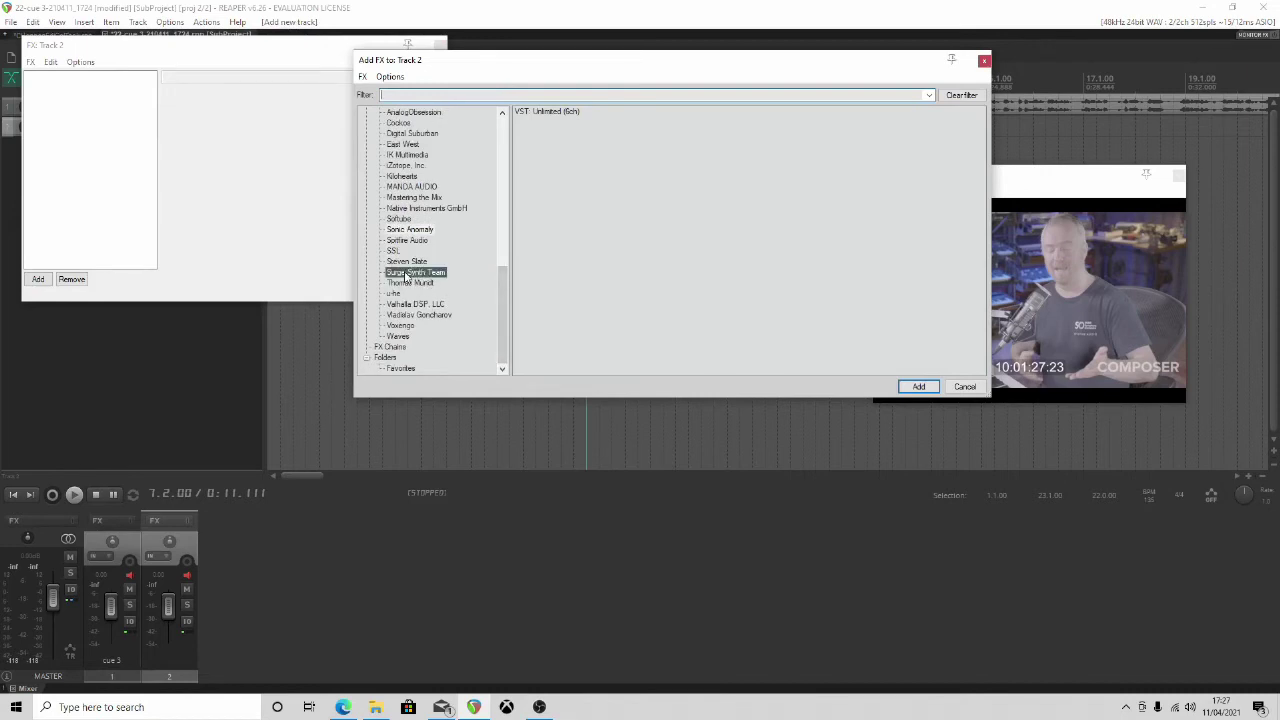
{"action": "left_click", "coordinate": [557, 121]}
{"action": "double_click", "coordinate": [557, 121]}
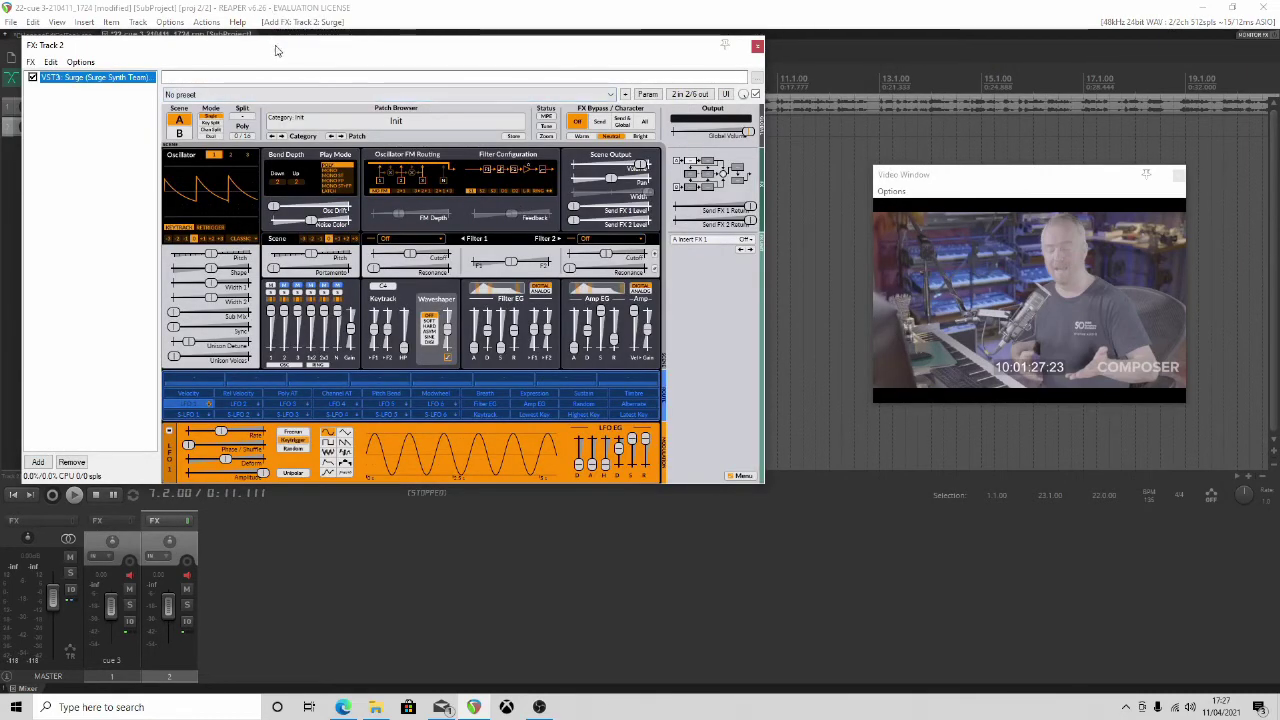
{"action": "left_click_drag", "start_coordinate": [271, 46], "coordinate": [543, 51]}
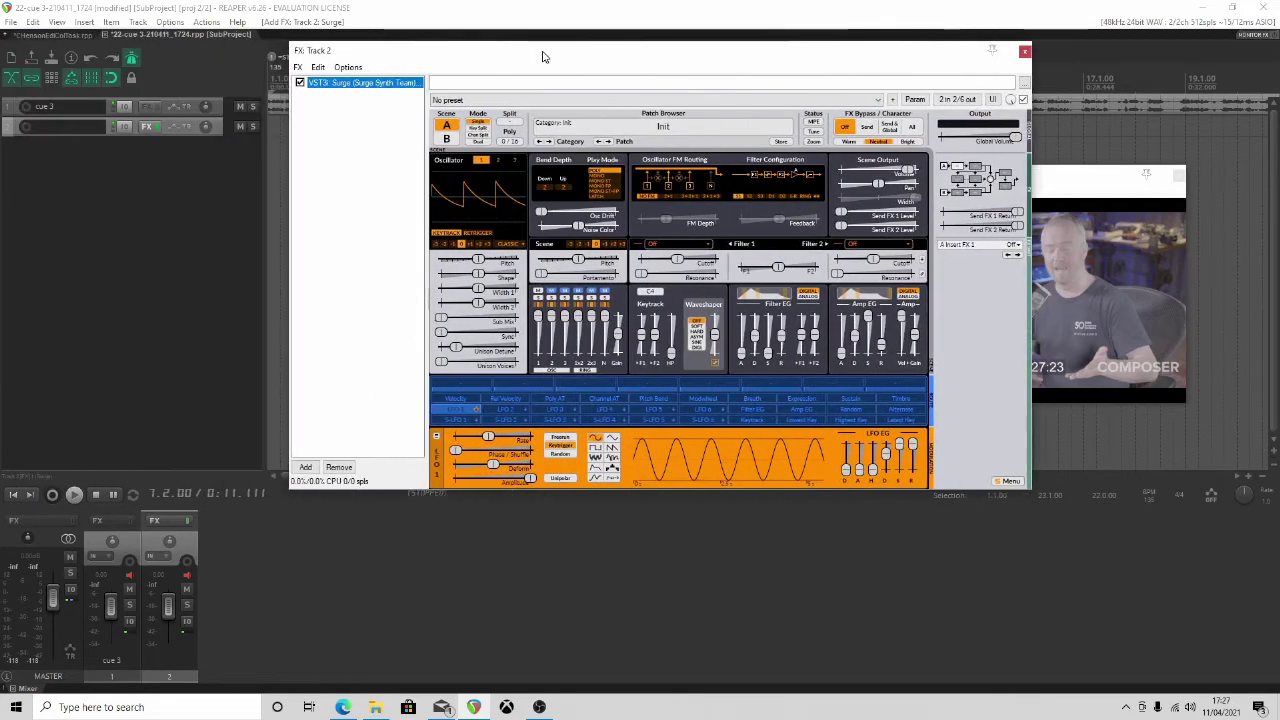
Arm the synth track with SSL 2+ MIDI channel 1 as input, close its FX window and lower its volume to about -6.5 dB
{"action": "left_click", "coordinate": [26, 127]}
{"action": "left_click", "coordinate": [125, 148]}
{"action": "mouse_move", "coordinate": [181, 188]}
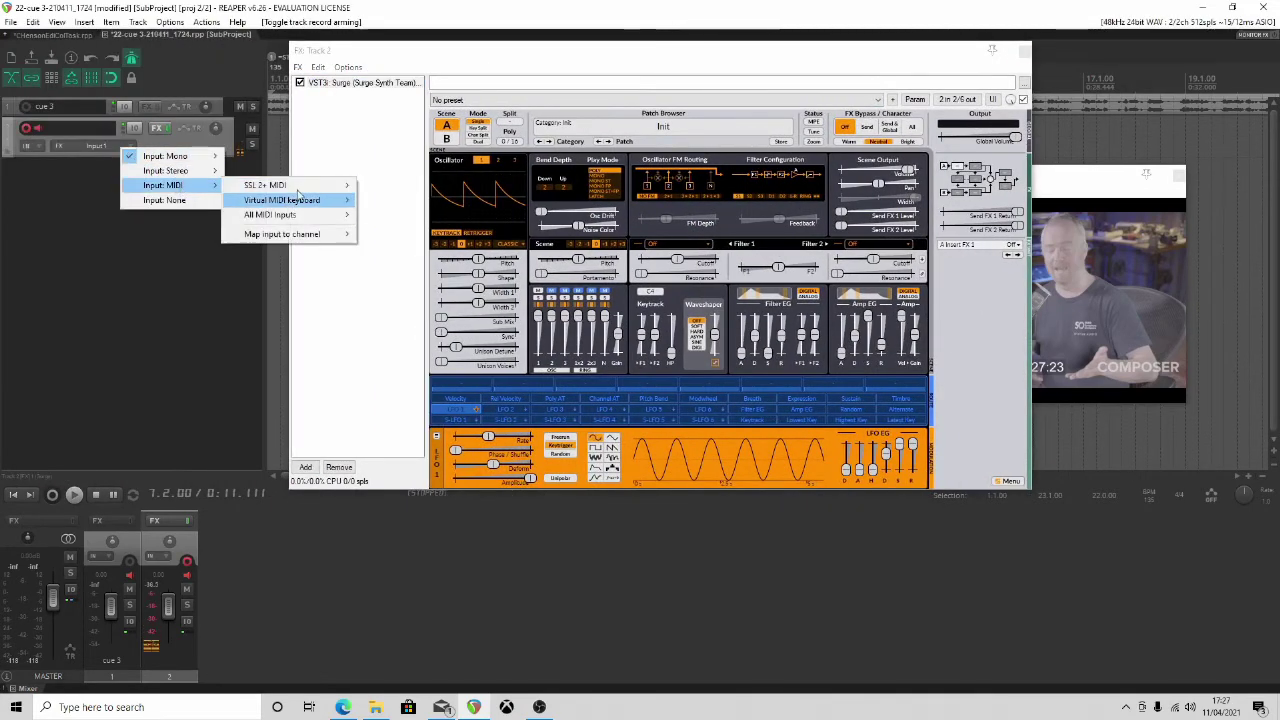
{"action": "mouse_move", "coordinate": [290, 185]}
{"action": "left_click", "coordinate": [390, 200]}
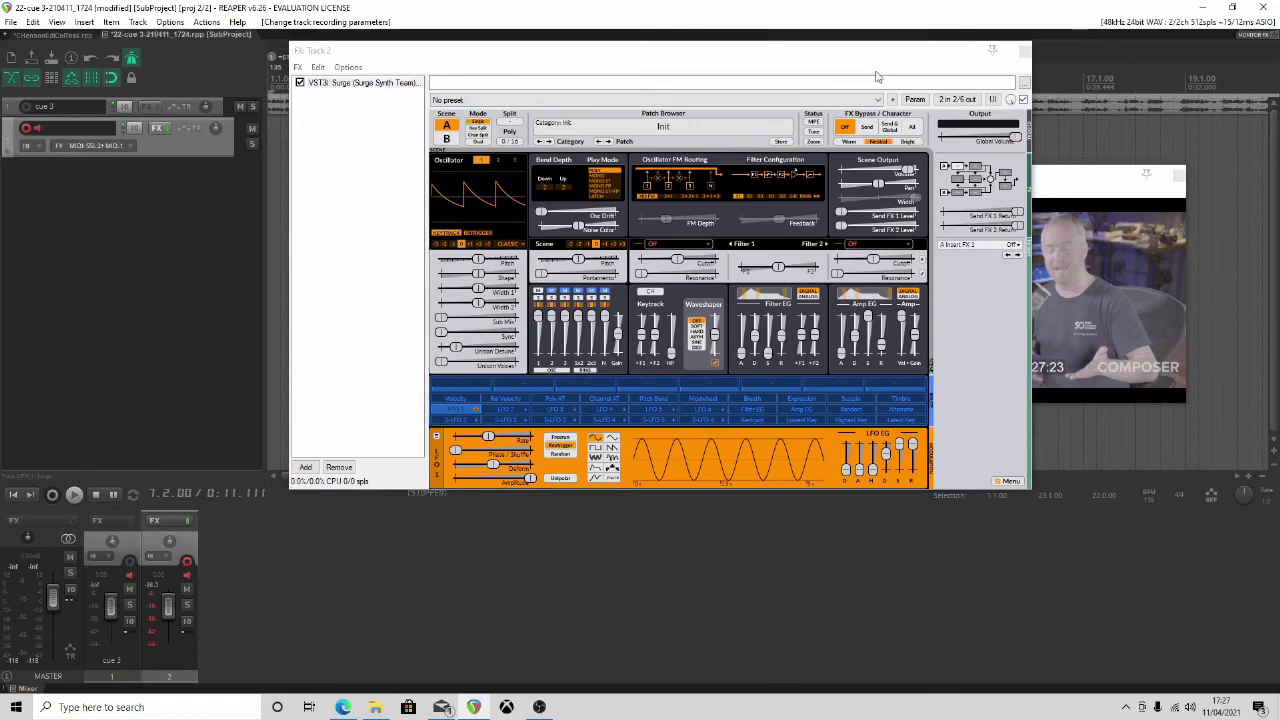
{"action": "left_click", "coordinate": [1021, 50]}
{"action": "mouse_move", "coordinate": [168, 606]}
{"action": "left_mouse_down"}
{"action": "mouse_move", "coordinate": [166, 624]}
{"action": "mouse_move", "coordinate": [166, 605]}
{"action": "left_mouse_up"}
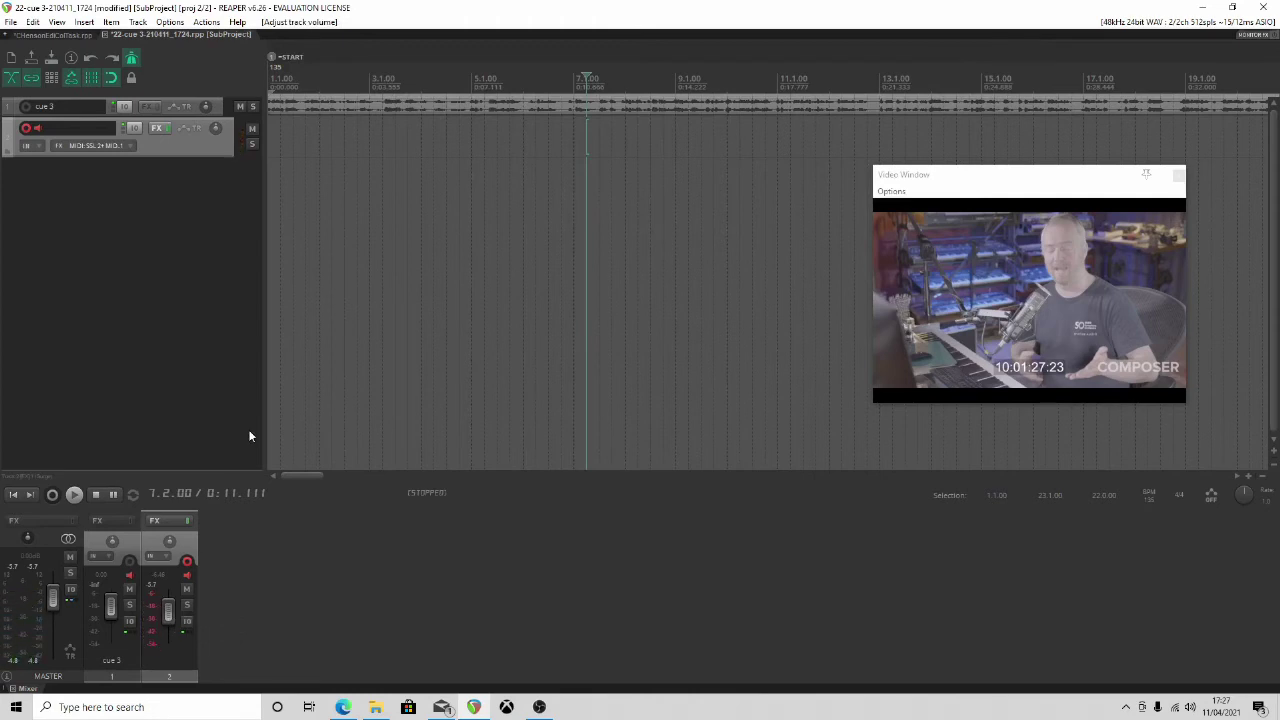
Record a MIDI take on the synth track from the project start to about bar 4 and save it
{"action": "left_click", "coordinate": [13, 494]}
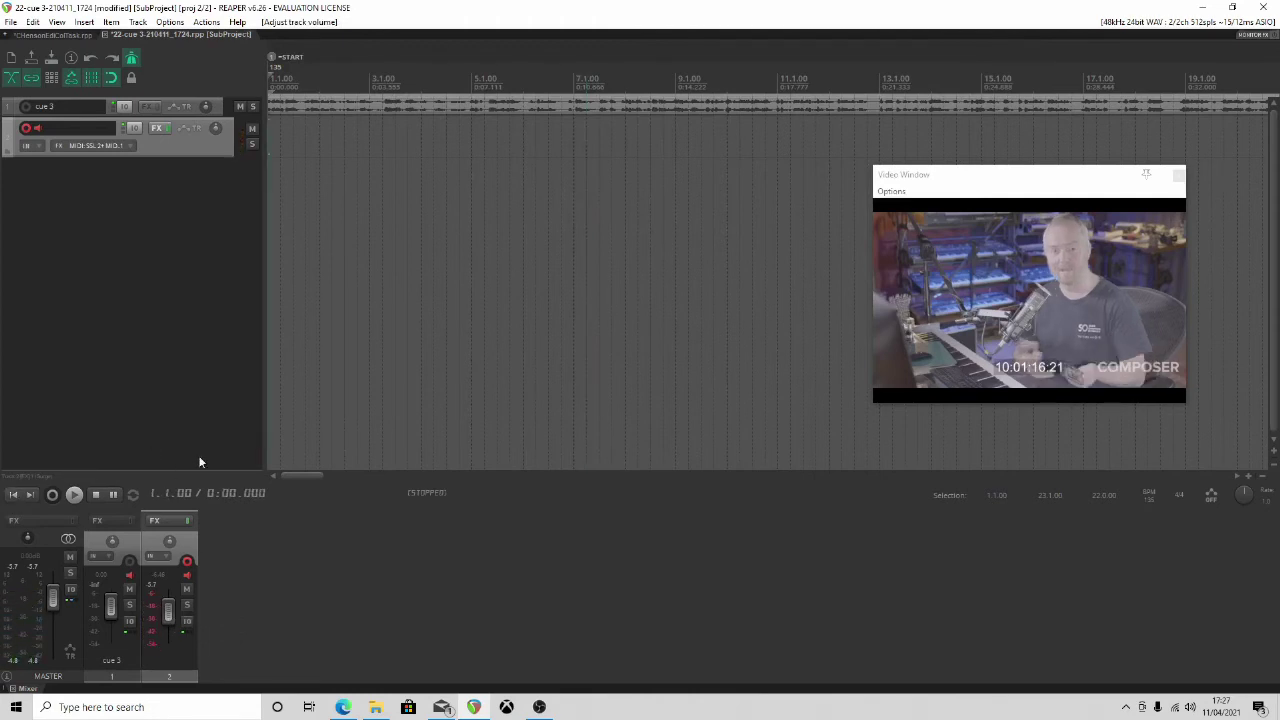
{"action": "key", "text": "ctrl+r"}
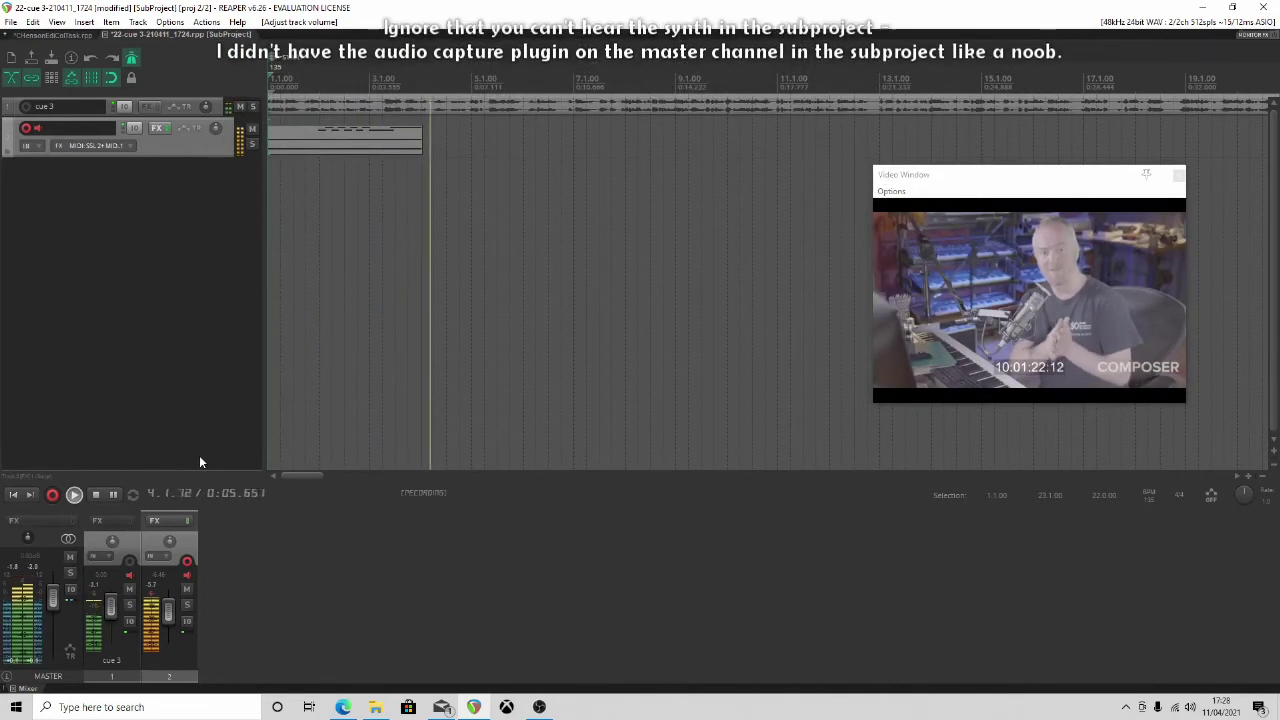
{"action": "key", "text": "space"}
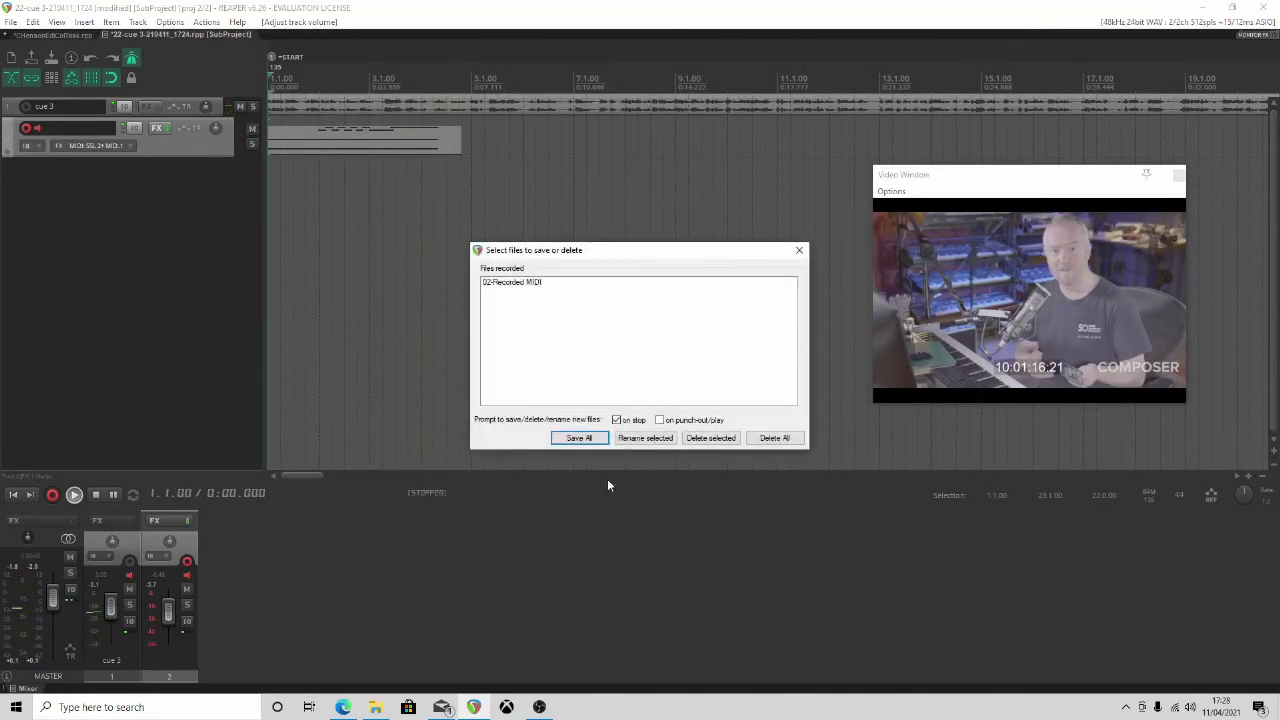
{"action": "left_click", "coordinate": [579, 438]}
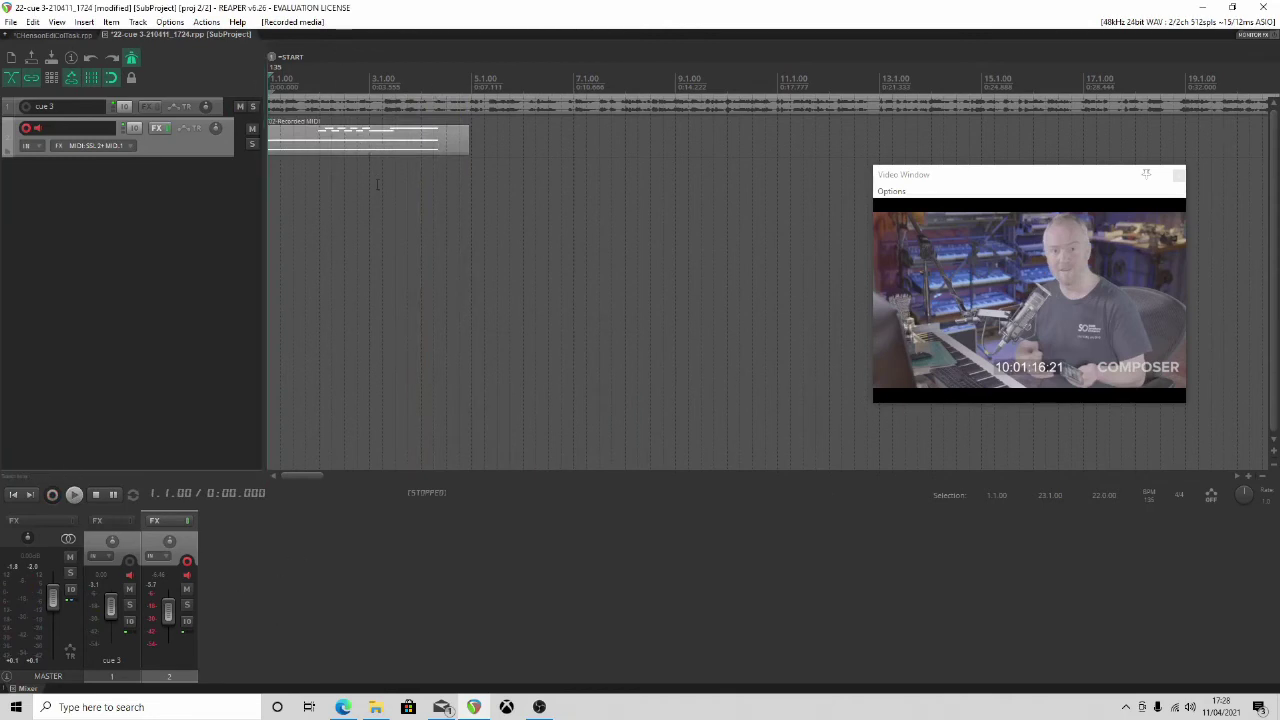
Lower the cue 3 video track's volume all the way to -inf
{"action": "mouse_move", "coordinate": [110, 607]}
{"action": "left_click_drag", "start_coordinate": [108, 607], "coordinate": [108, 677]}
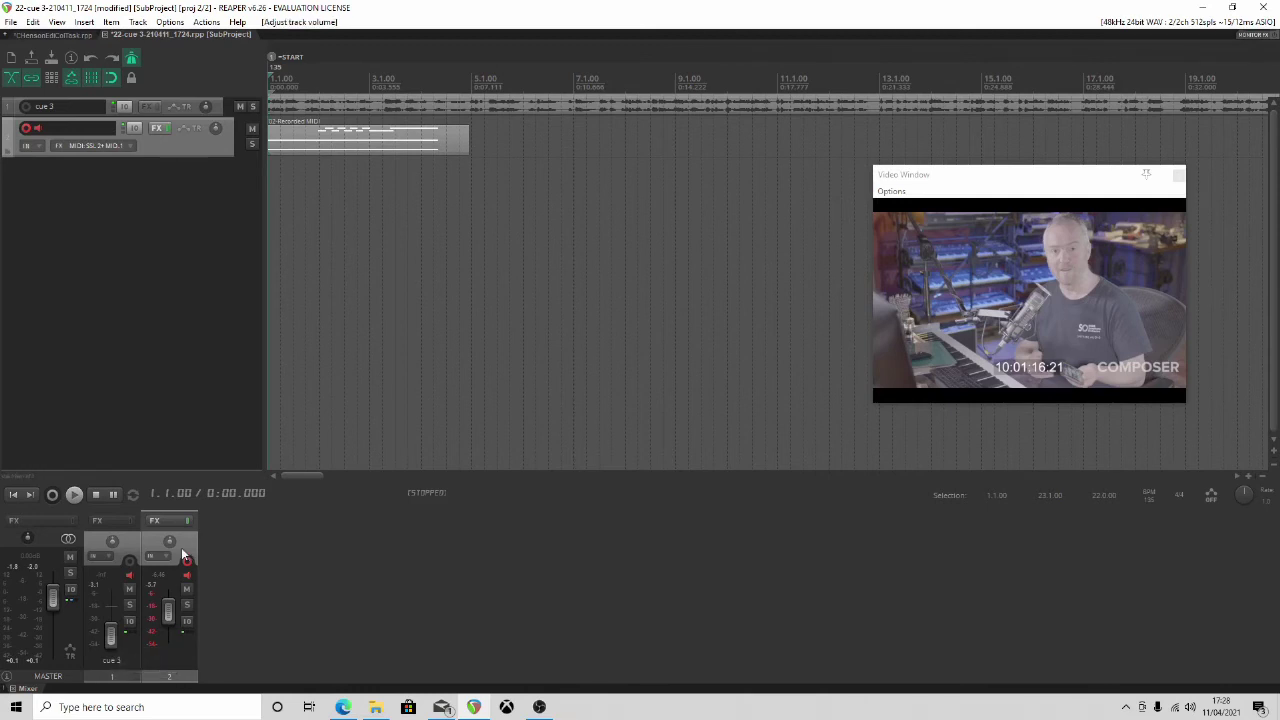
Try muting the cue 3 track during playback, undo the mute and play the project from its start
{"action": "left_click", "coordinate": [239, 106]}
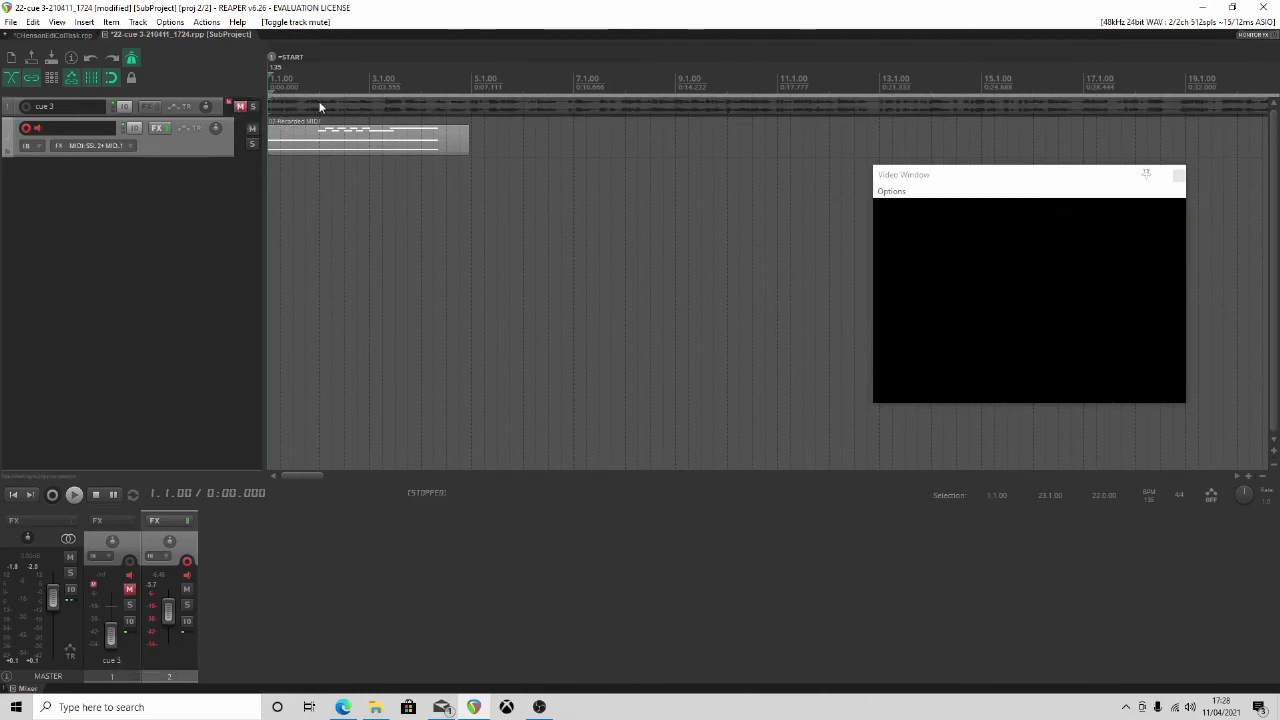
{"action": "key", "text": "space"}
{"action": "key", "text": "space"}
{"action": "key", "text": "ctrl+z"}
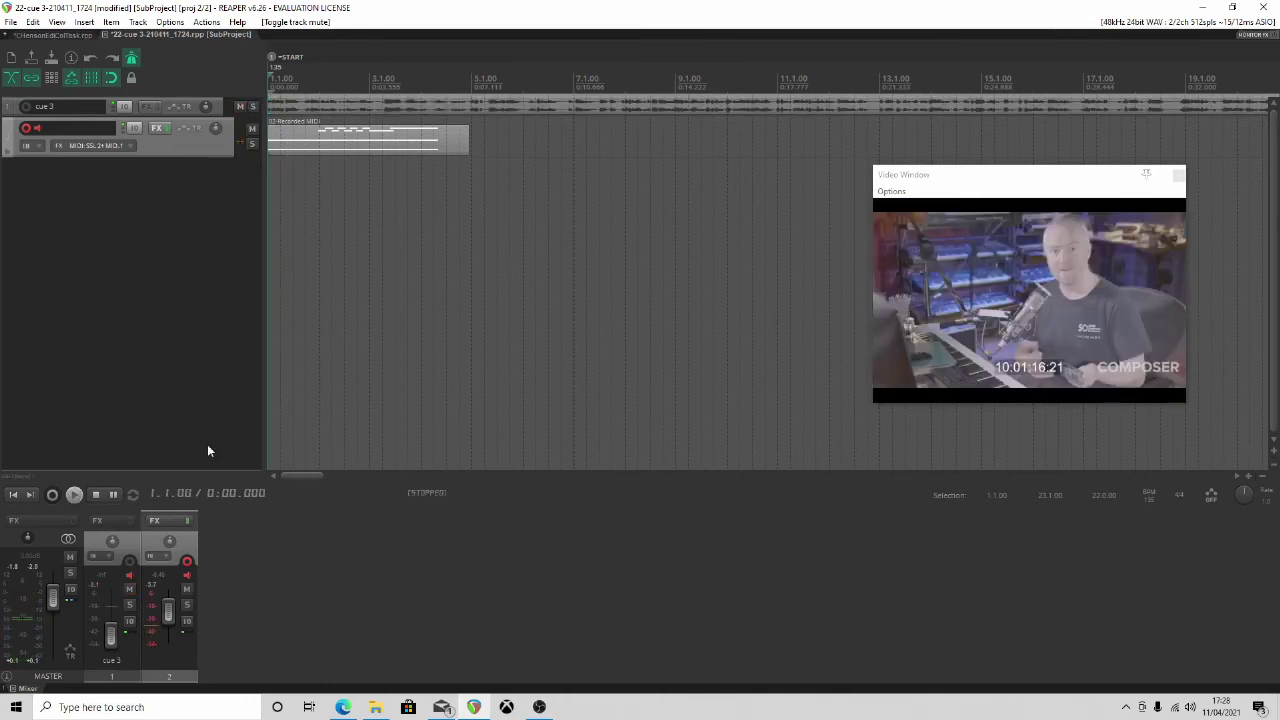
{"action": "key", "text": "space"}
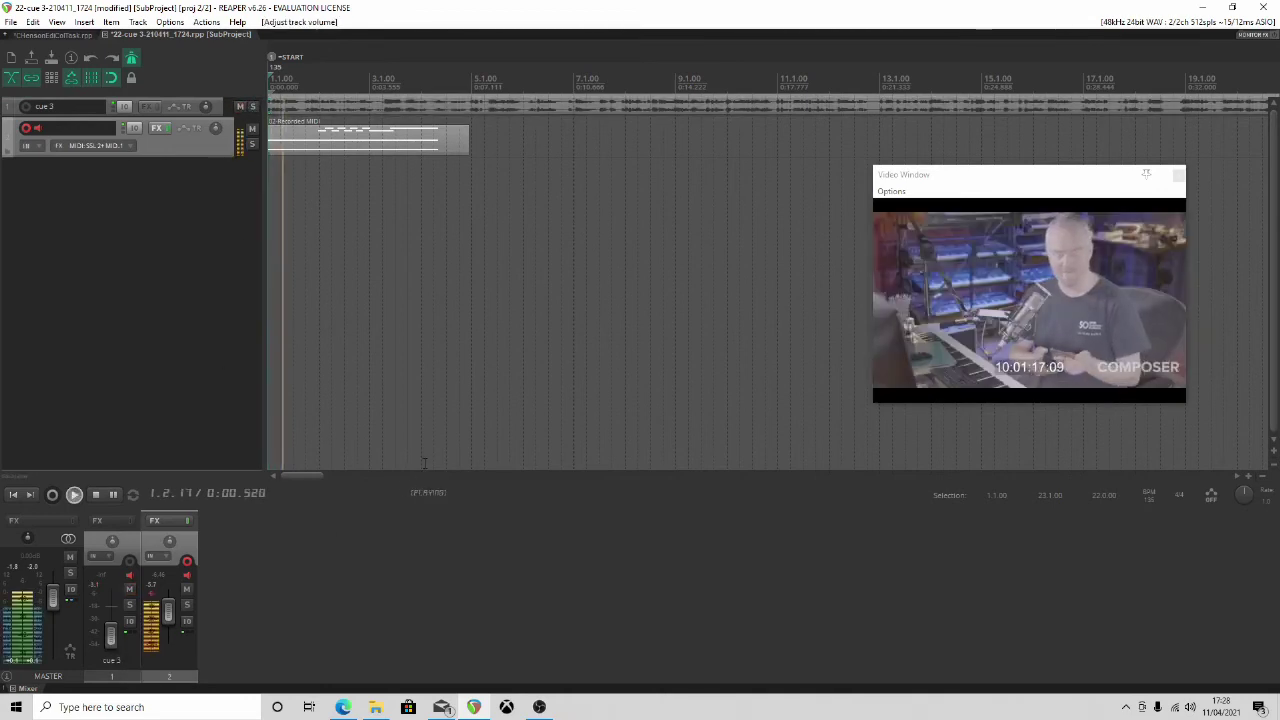
Stop playback, lower the synth track's volume to about -12 dB and save the cue 3 subproject
{"action": "key", "text": "space"}
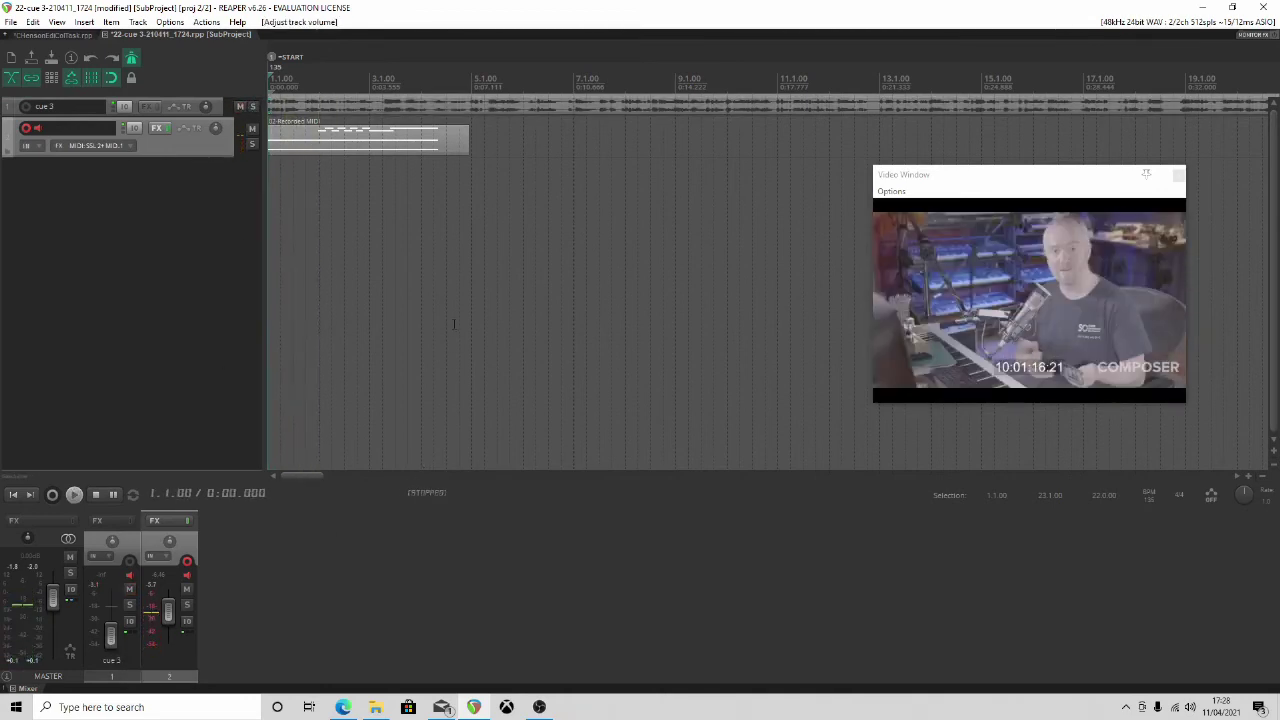
{"action": "left_click_drag", "start_coordinate": [172, 616], "coordinate": [172, 619]}
{"action": "left_click", "coordinate": [10, 21]}
{"action": "left_click", "coordinate": [53, 88]}
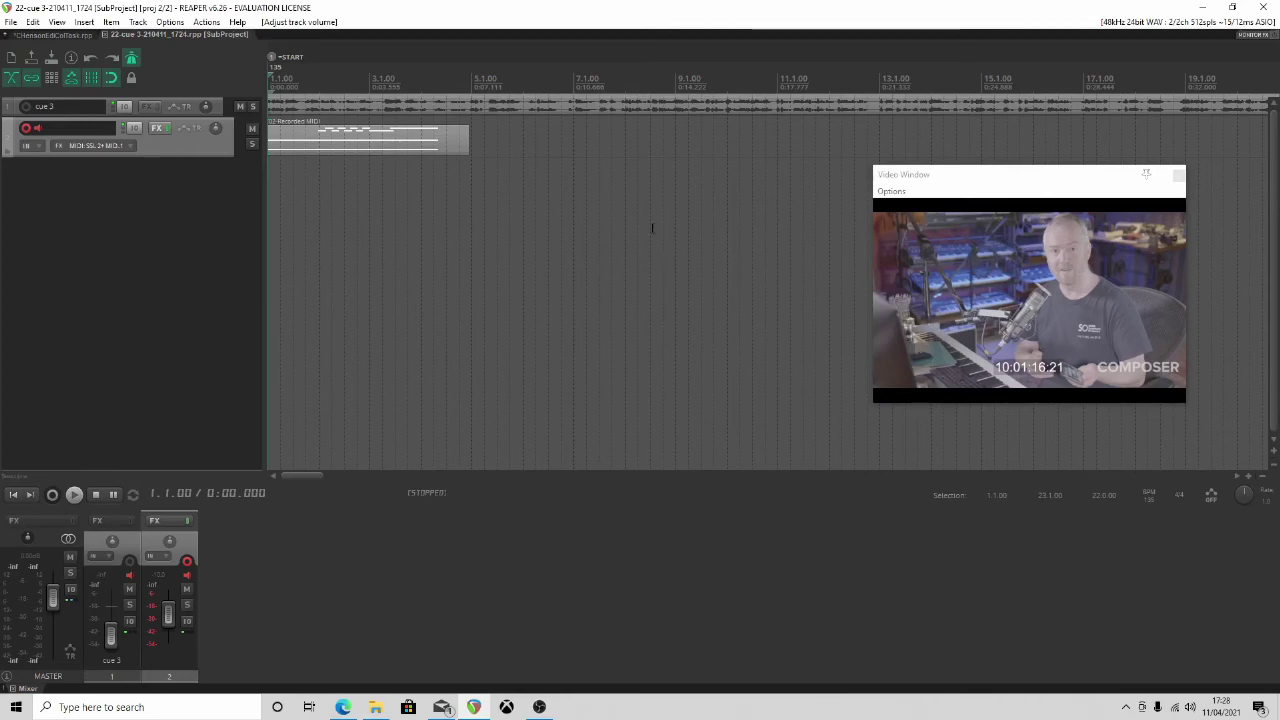
Return to the main project and play the cue 3 subproject item briefly from the Cue 3 In marker
{"action": "left_click", "coordinate": [56, 34]}
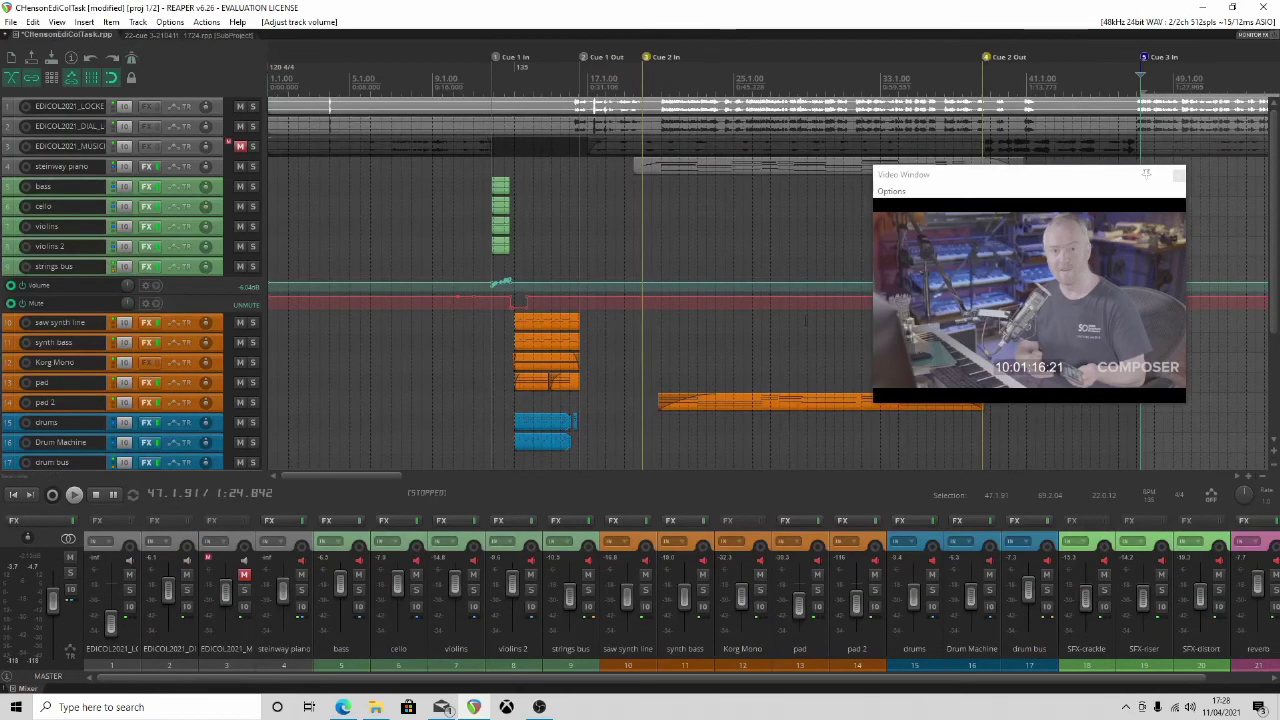
{"action": "left_click_drag", "start_coordinate": [371, 477], "coordinate": [528, 456]}
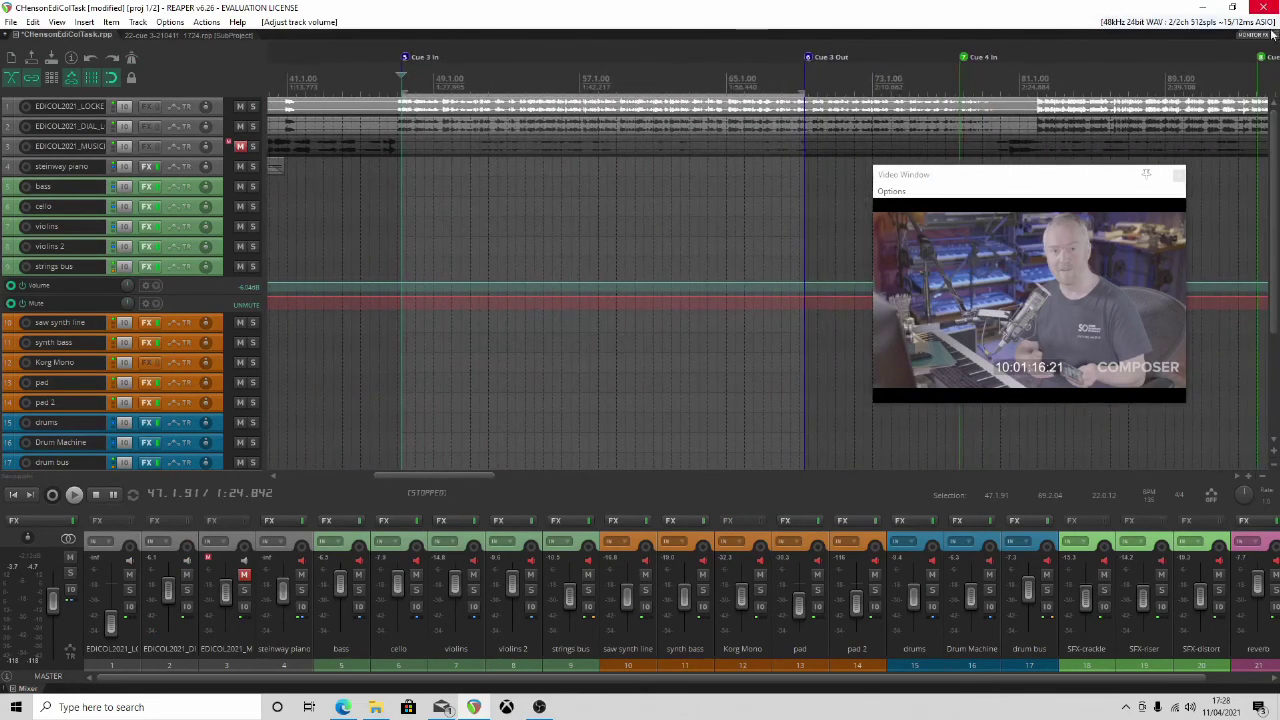
{"action": "left_click_drag", "start_coordinate": [1269, 124], "coordinate": [1269, 240]}
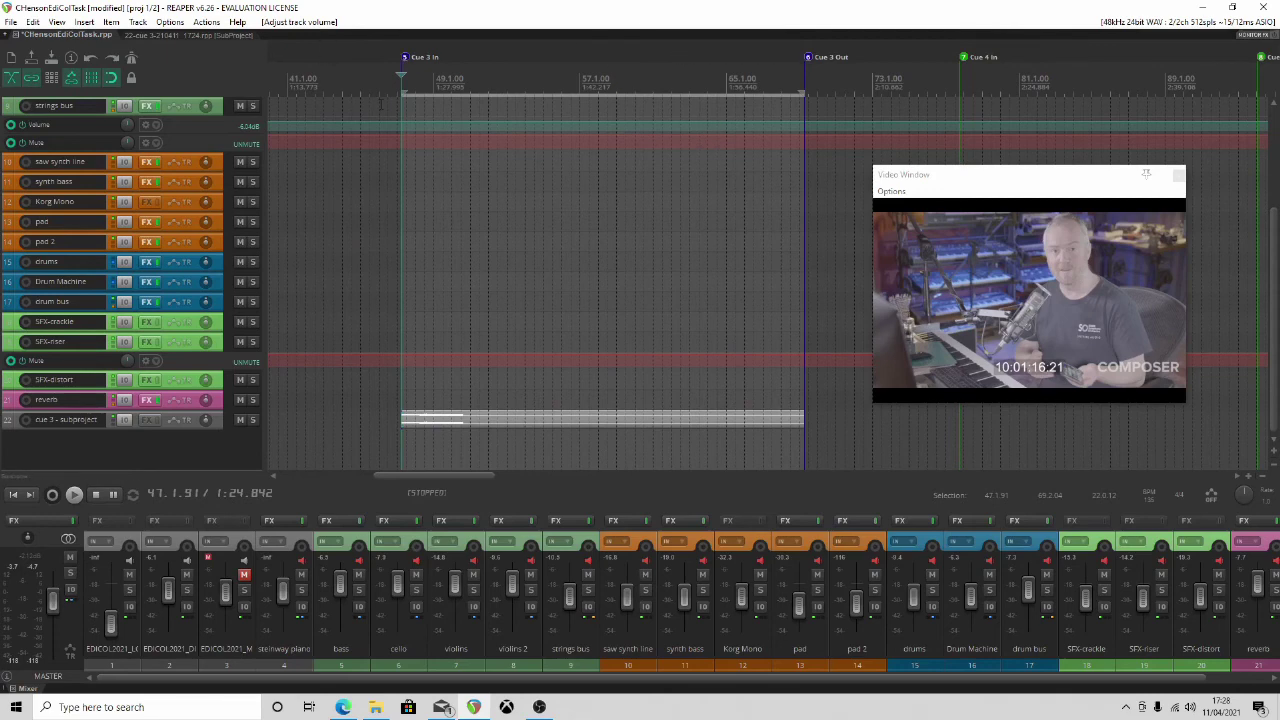
{"action": "key", "text": "space"}
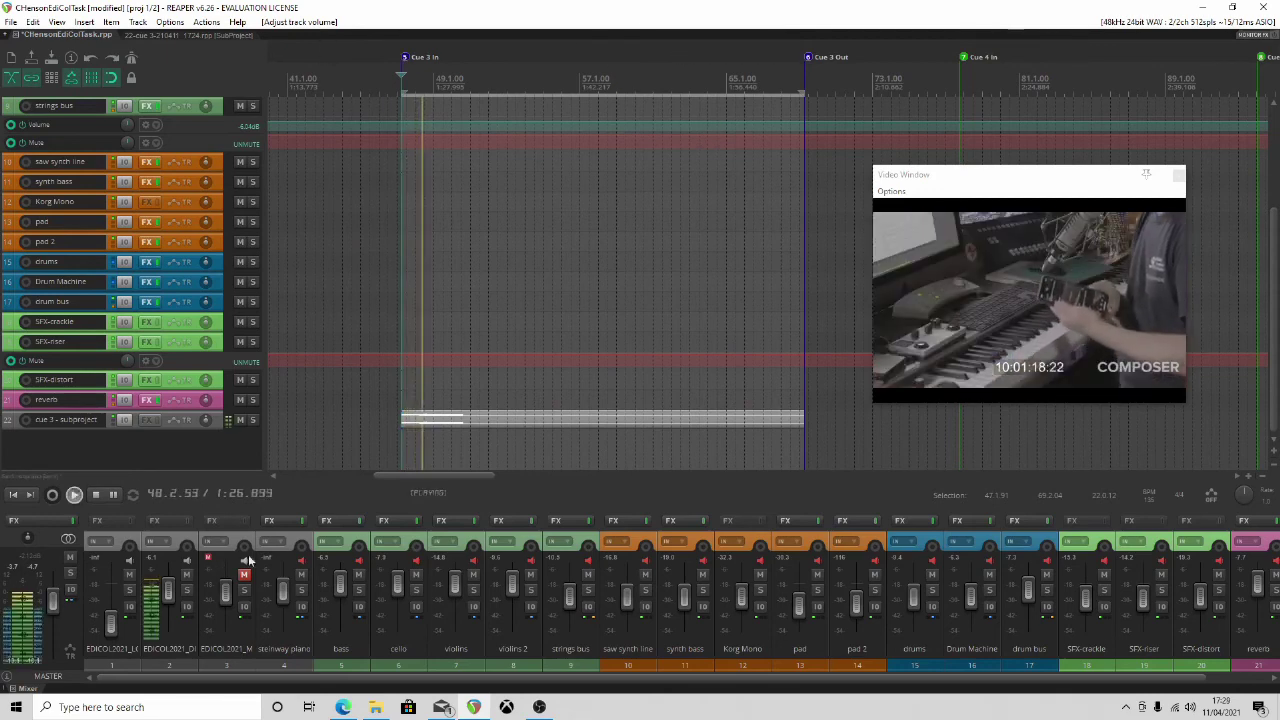
{"action": "key", "text": "space"}
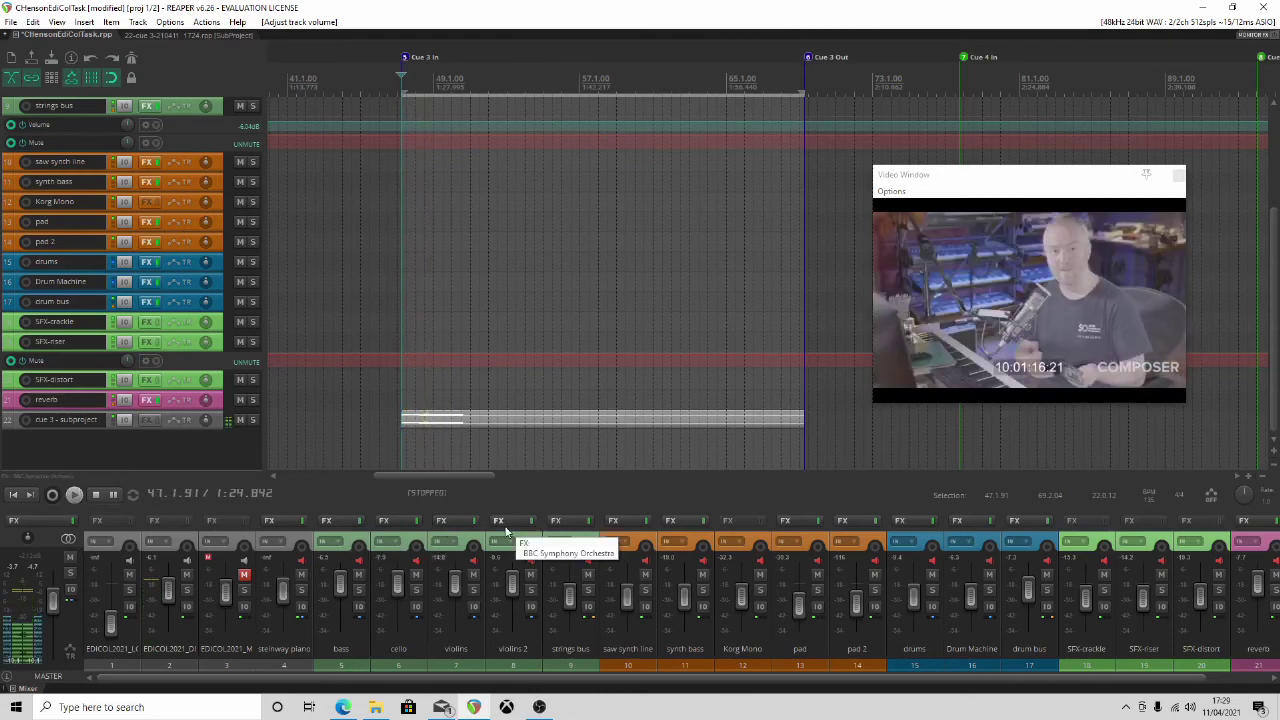